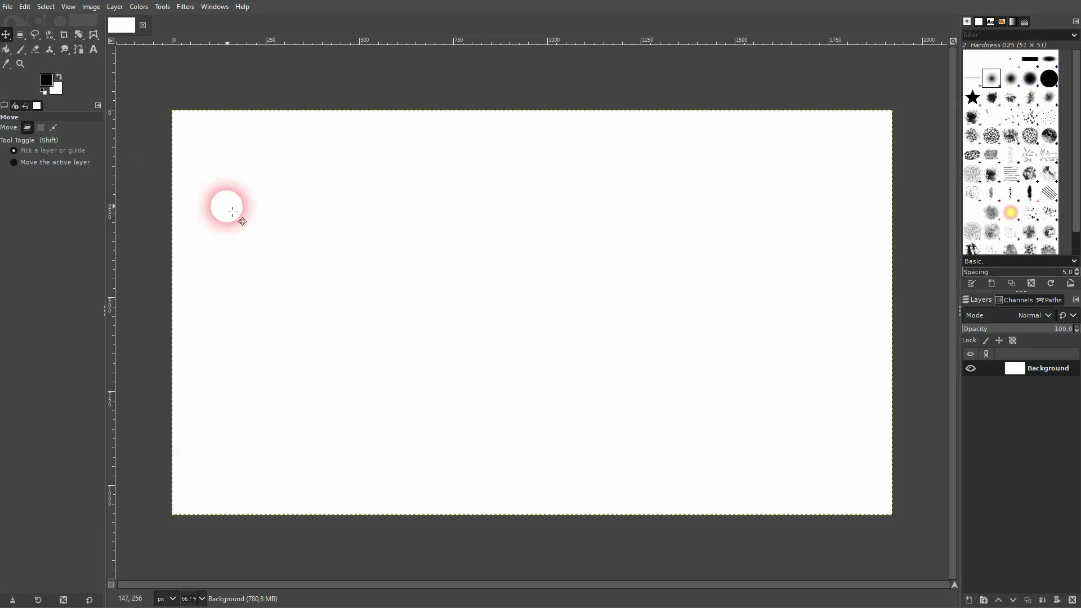
Step: Type 'GIMP' on the canvas as a text layer and set it to 500 px
click(93, 50)
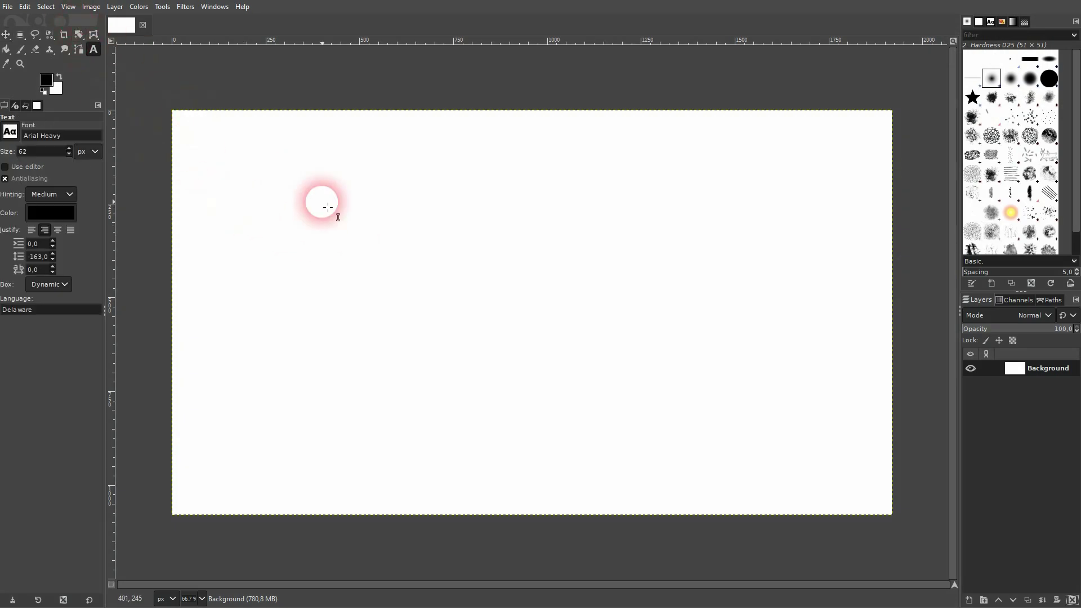
click(364, 227)
text(GIMP)
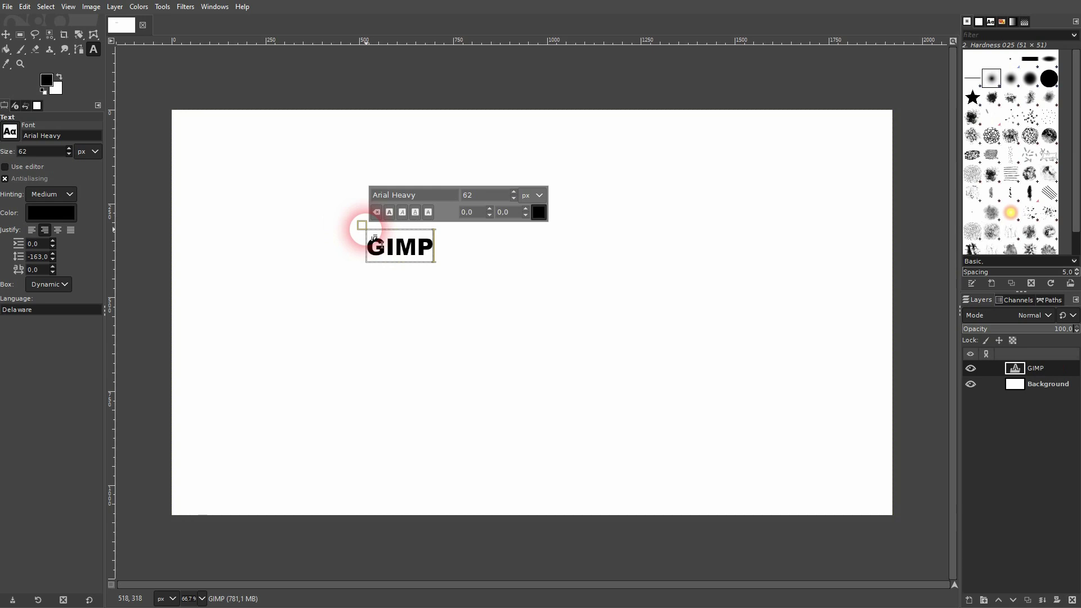
key(ctrl+a)
click(459, 194)
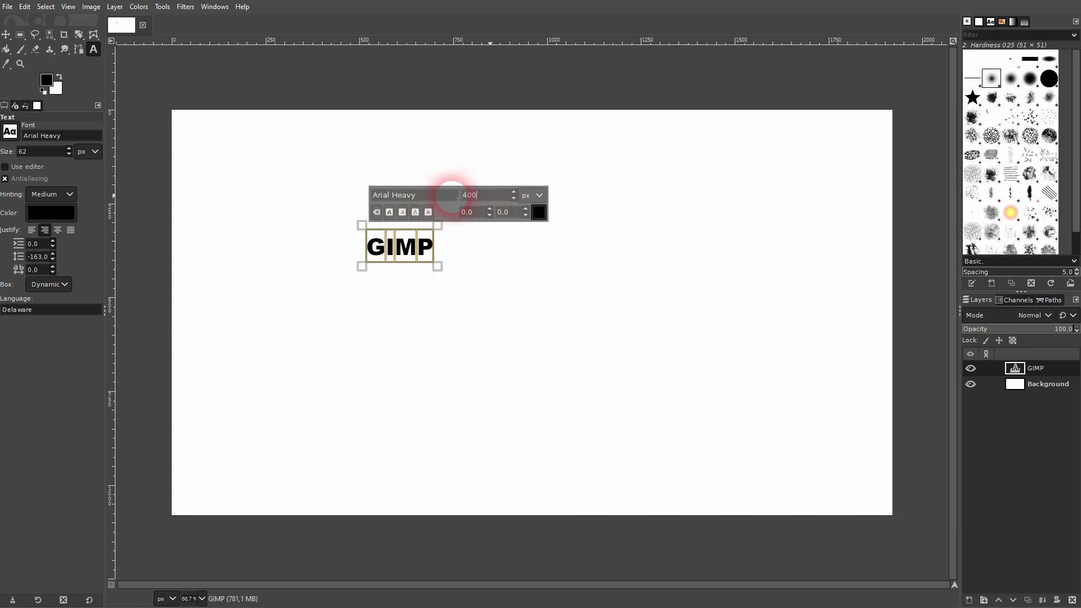
key(Return)
text(50)
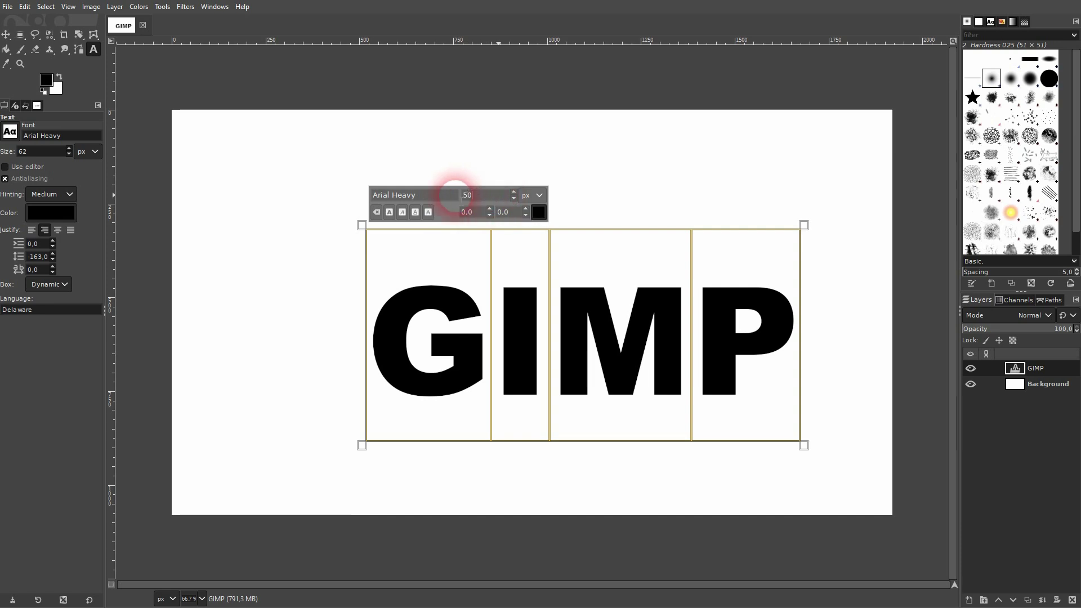
text(0)
key(Return)
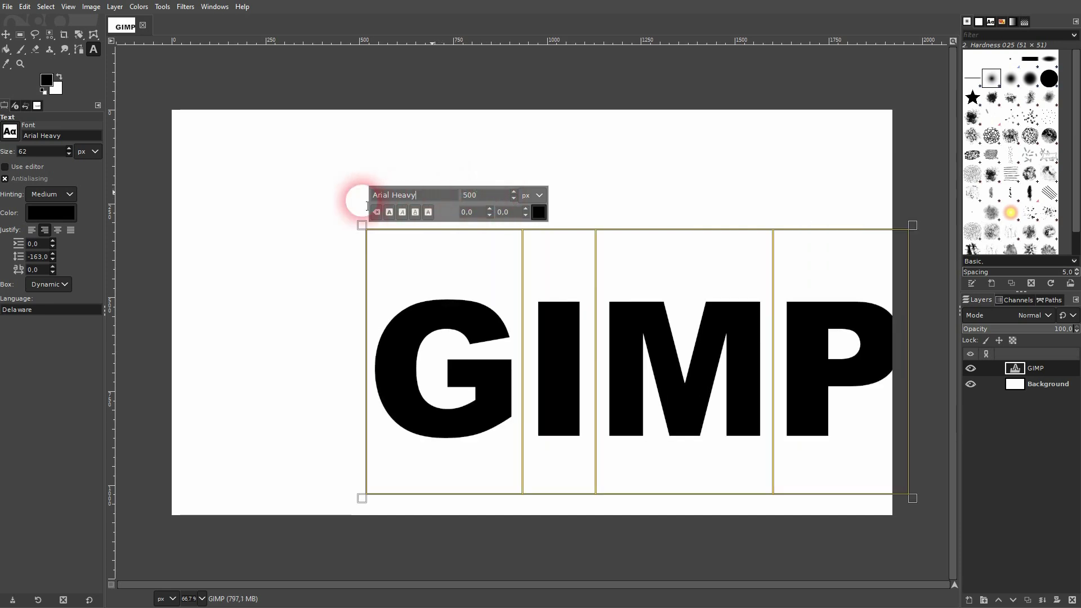
Step: Make the GIMP text black after briefly trying red
click(539, 211)
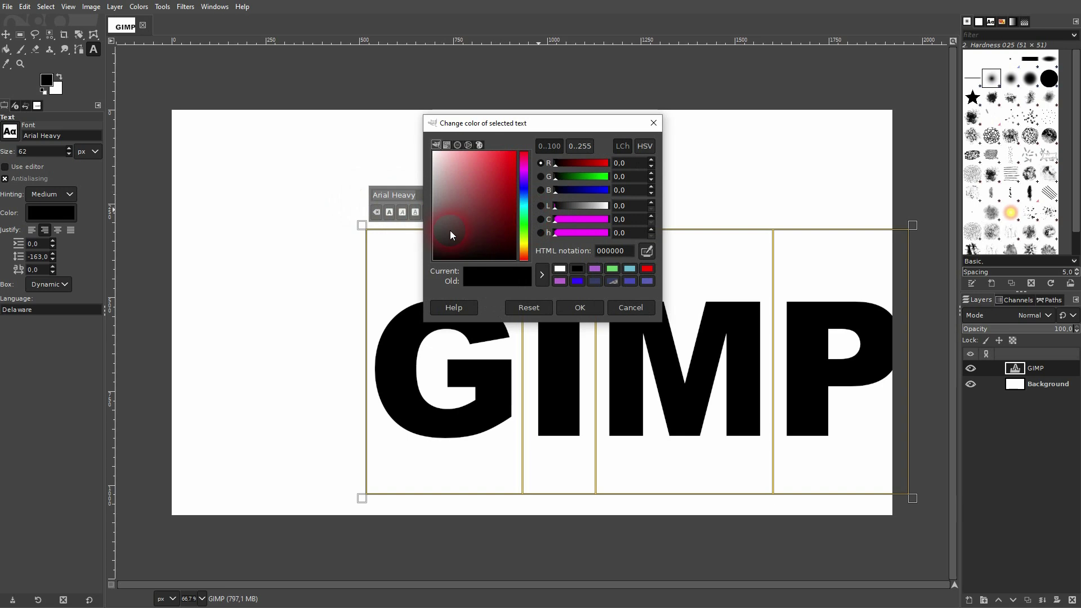
drag(450, 231, 536, 117)
click(589, 307)
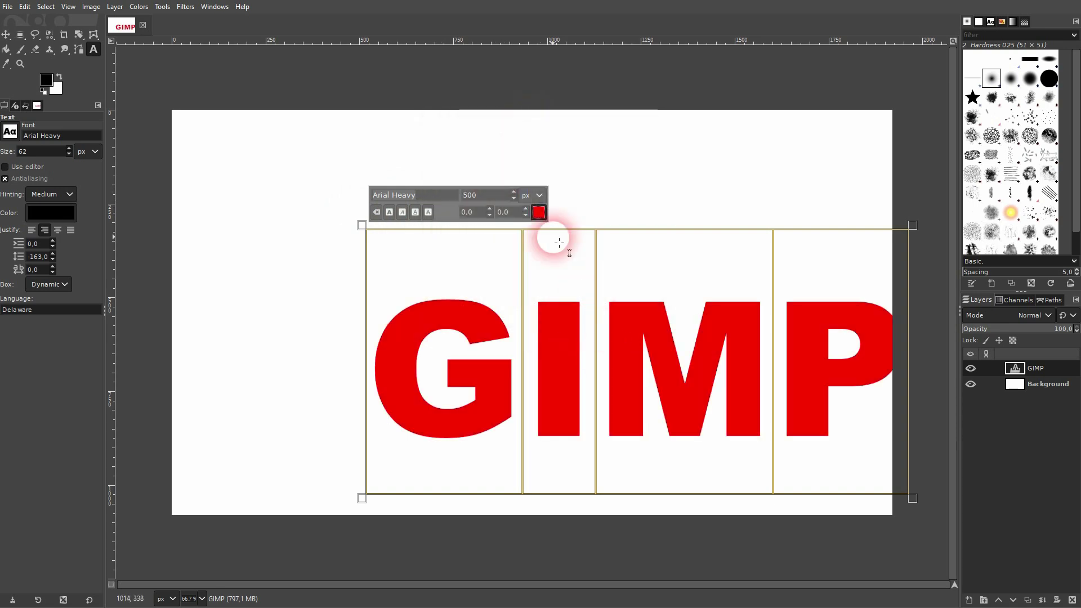
click(535, 212)
click(374, 286)
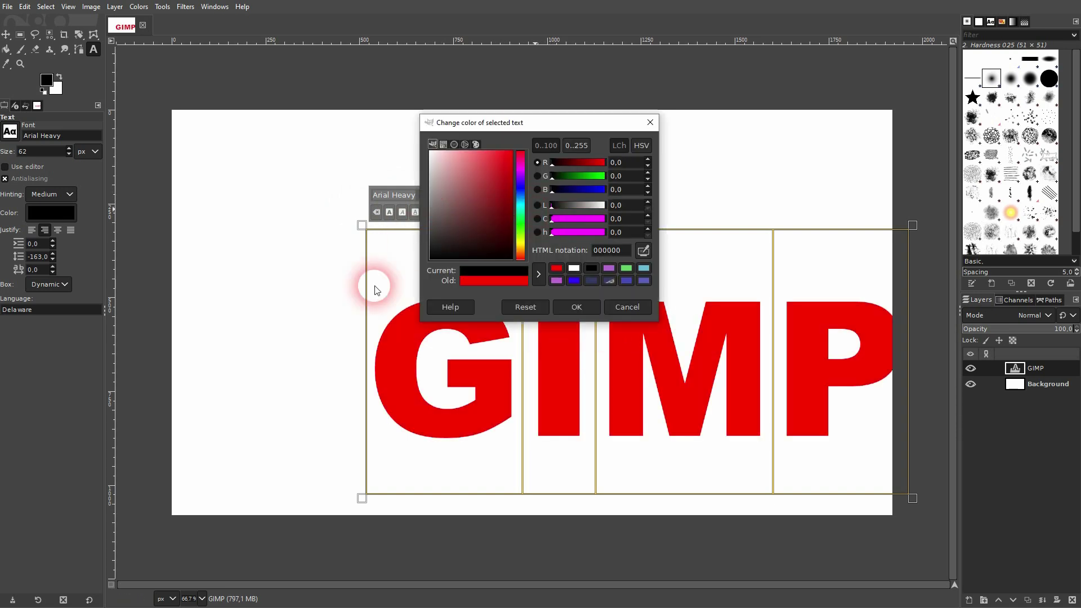
click(581, 308)
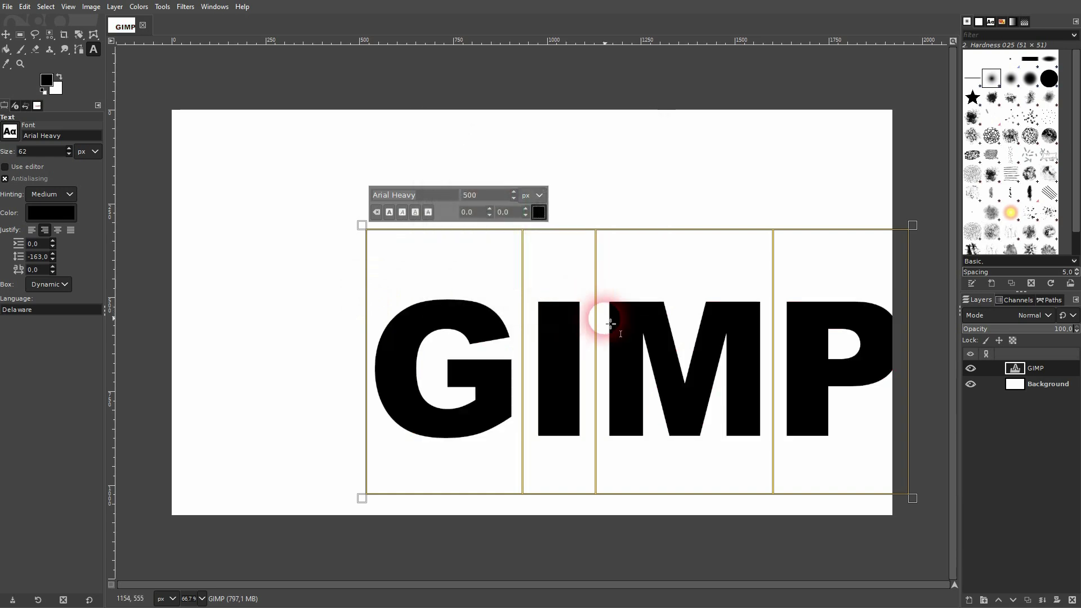
Step: Align the GIMP text layer to the image's horizontal and vertical centre, then return to the Move tool
click(54, 73)
drag(6, 34, 50, 49)
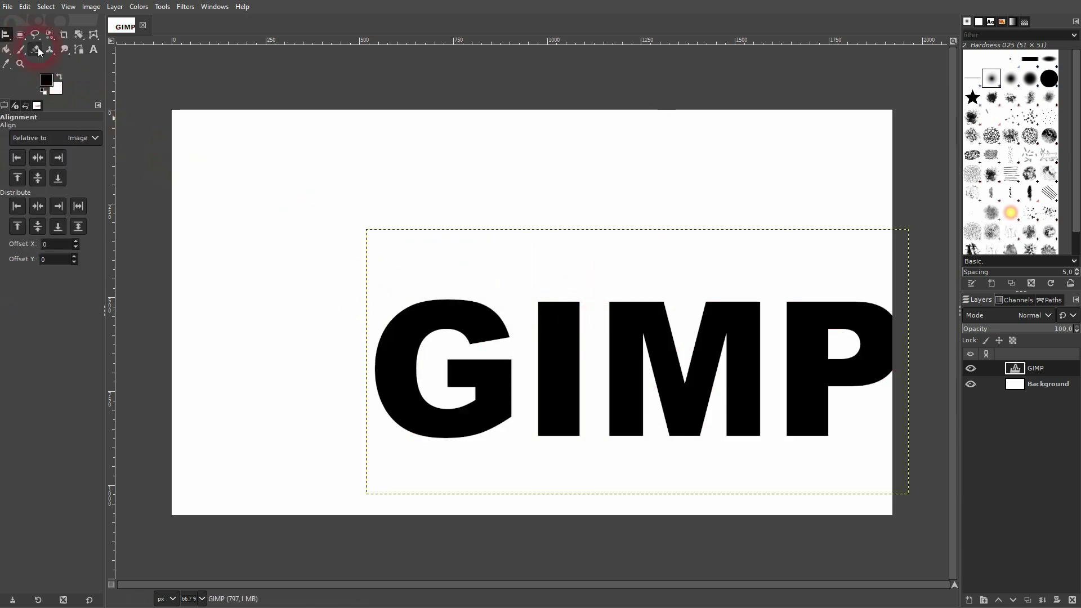
click(494, 385)
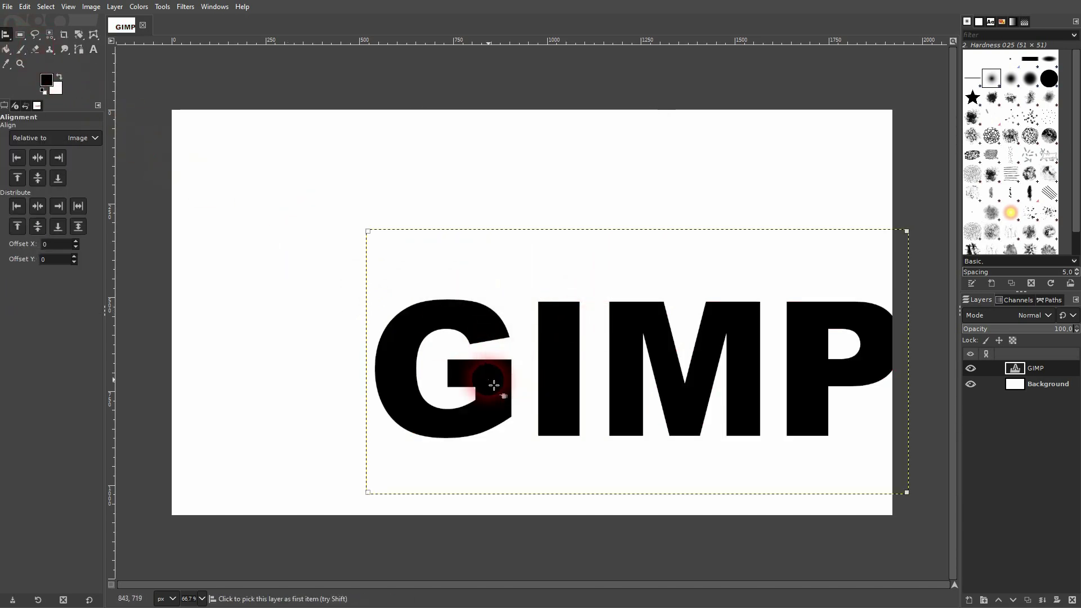
click(38, 157)
click(38, 178)
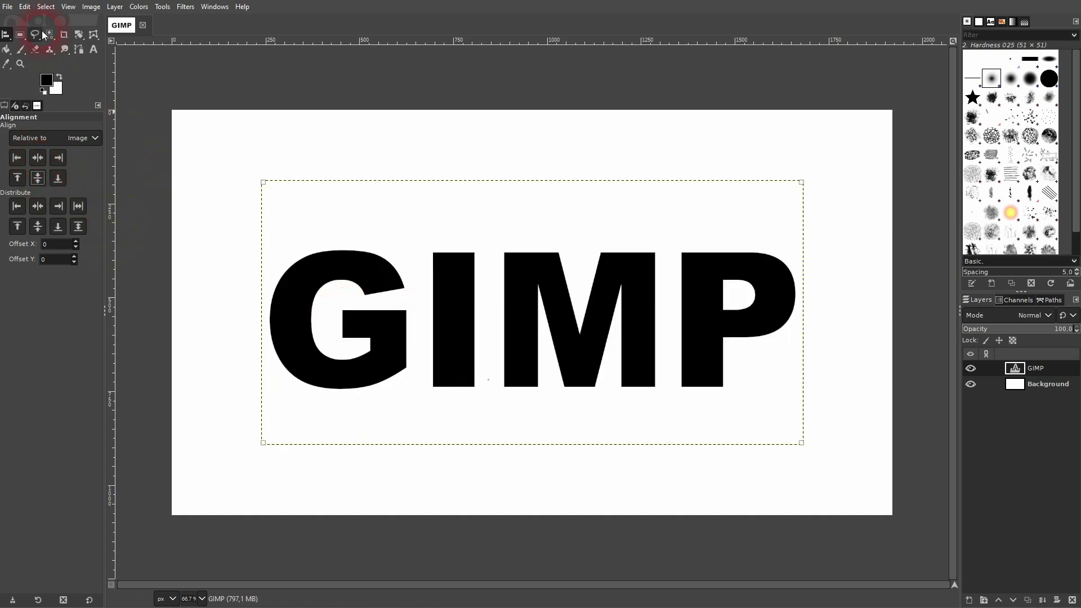
drag(8, 37, 31, 35)
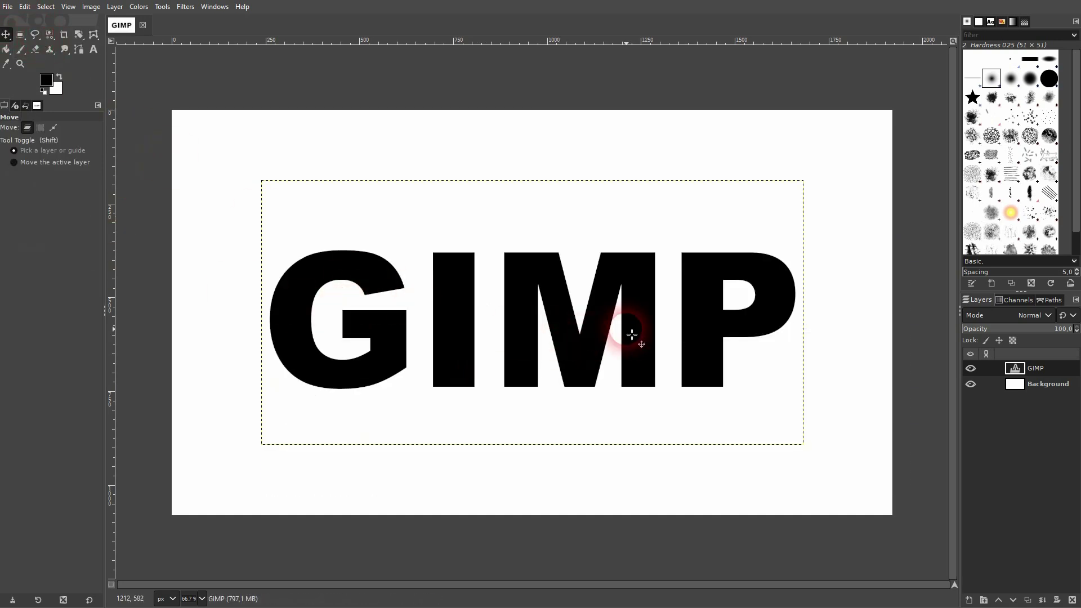
Step: Turn the GIMP layer's alpha into a selection of the letter shapes
click(1049, 368)
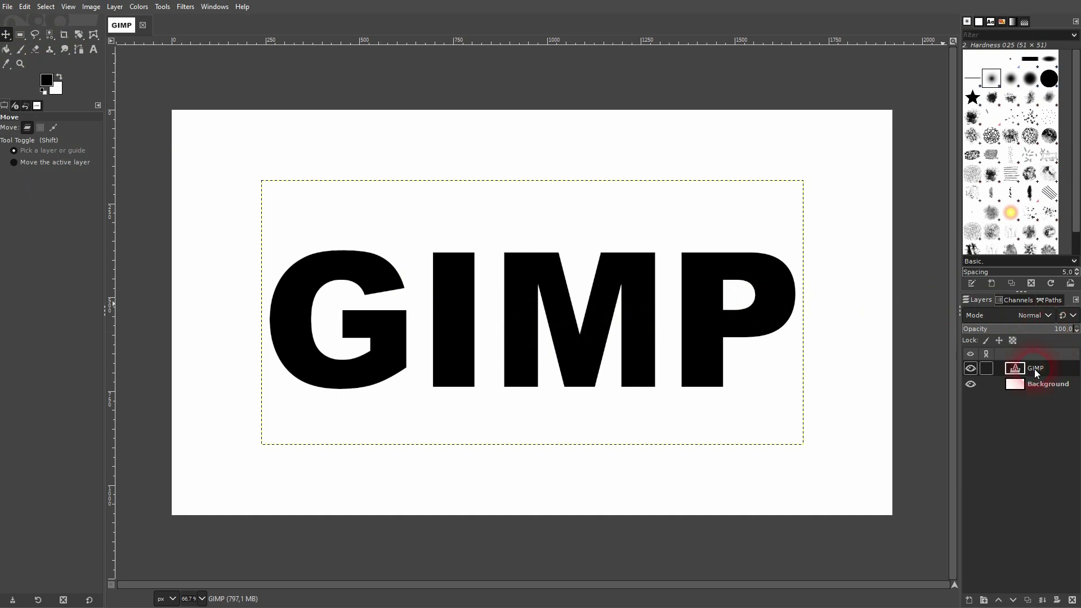
right_click(1035, 370)
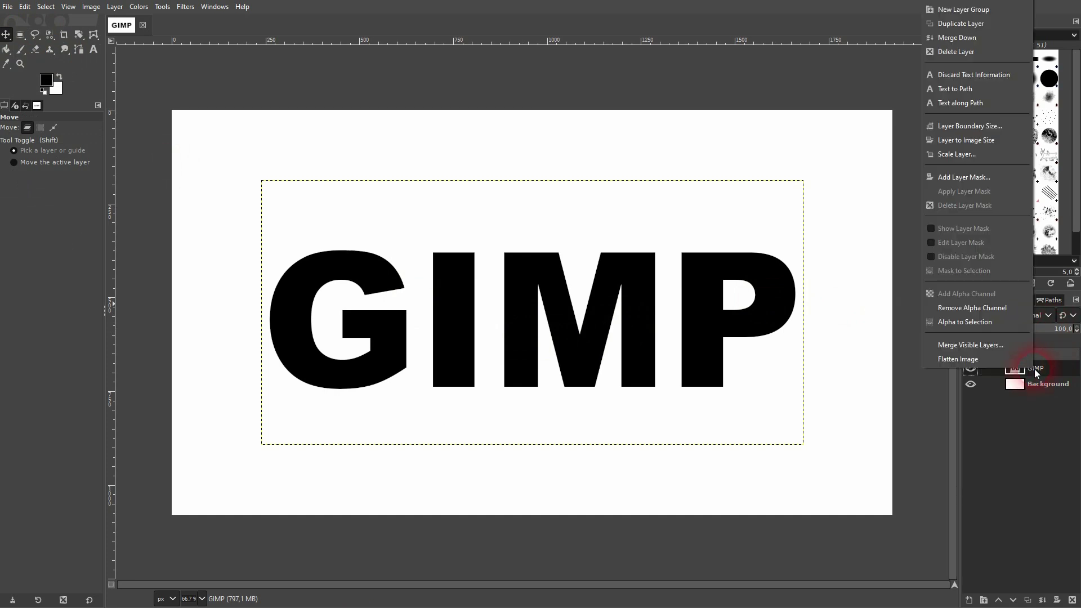
click(972, 321)
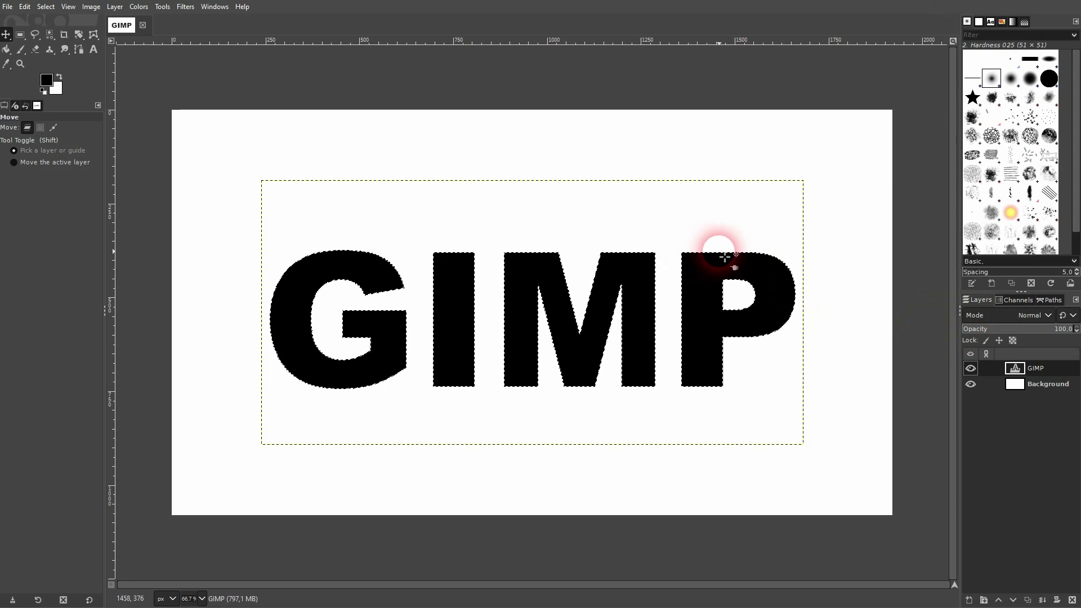
Step: Grow the letter selection outward by 5 px
click(25, 7)
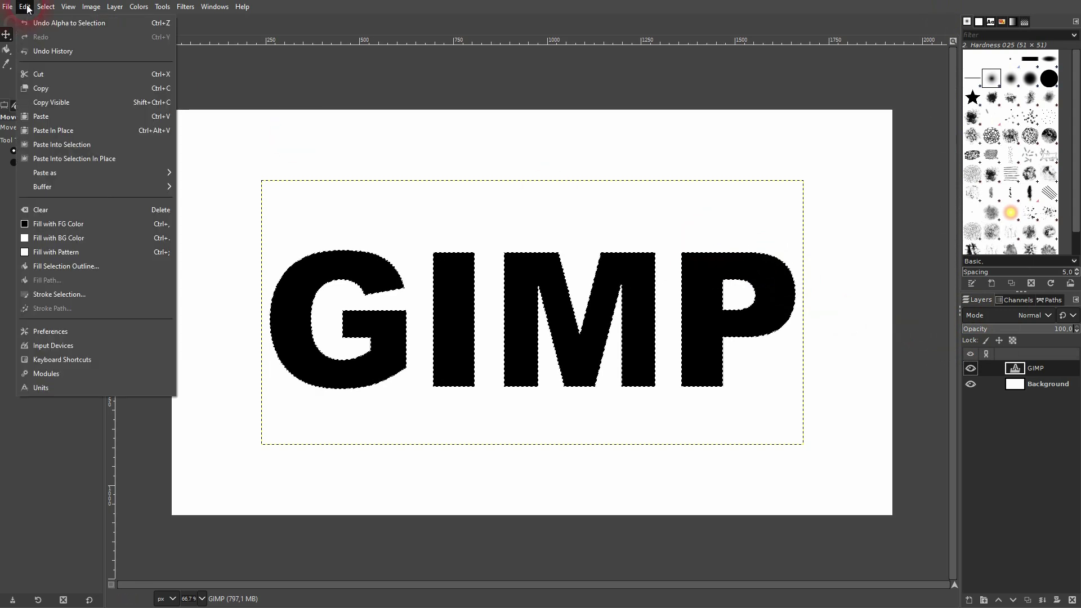
mouse_move(46, 7)
click(89, 174)
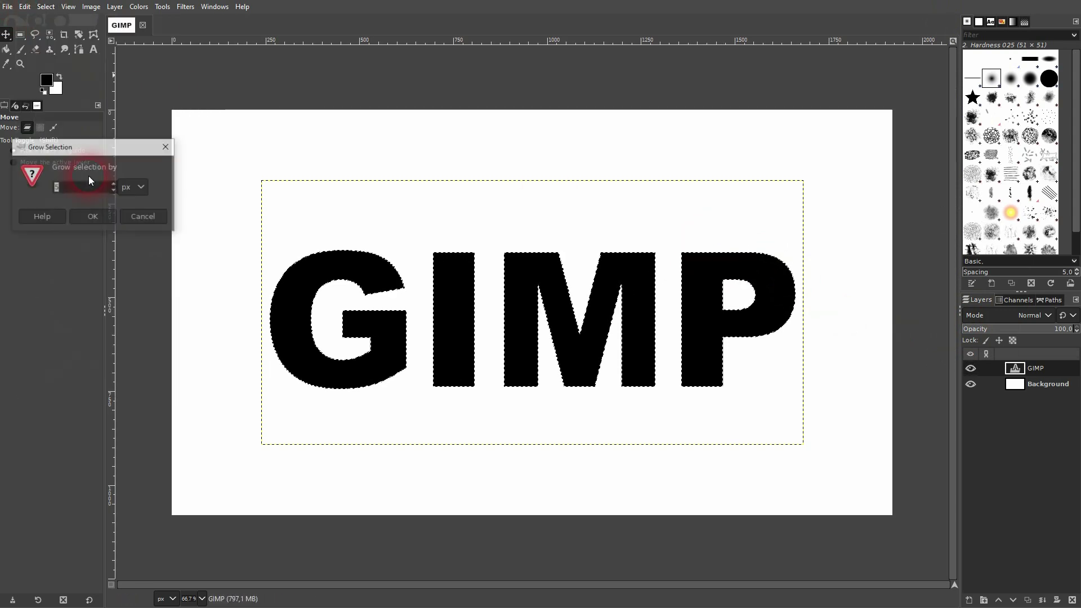
drag(101, 152, 155, 156)
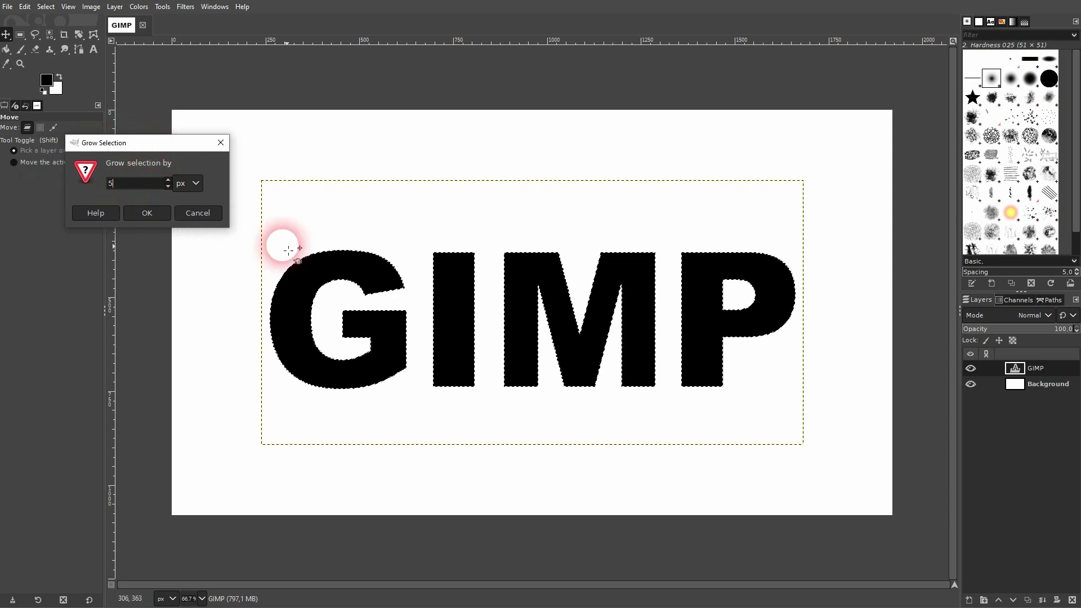
scroll(314, 273, up, 3)
scroll(350, 246, up, 1)
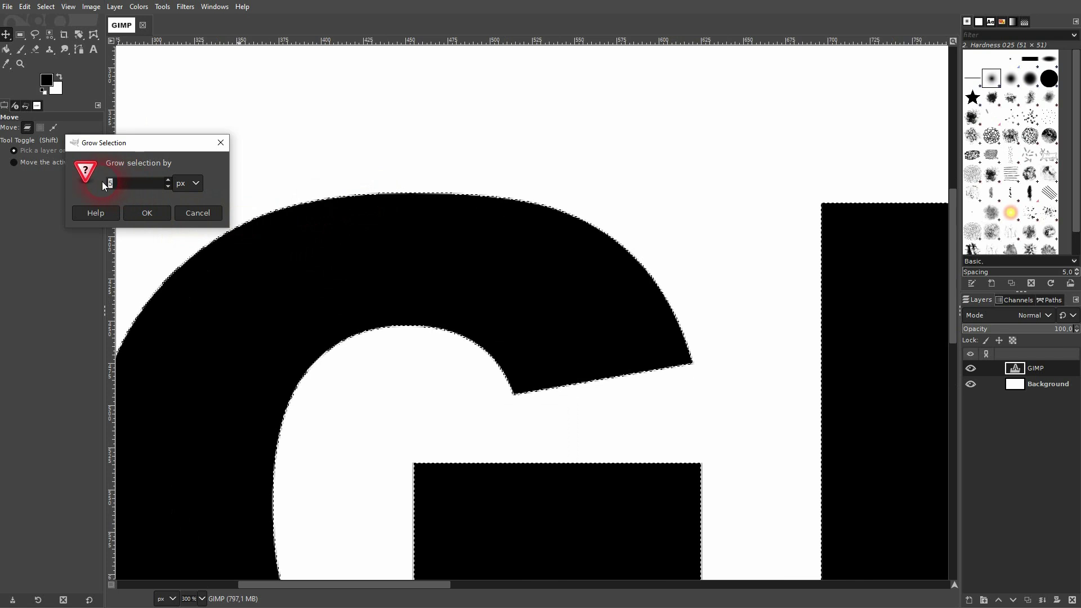
click(147, 213)
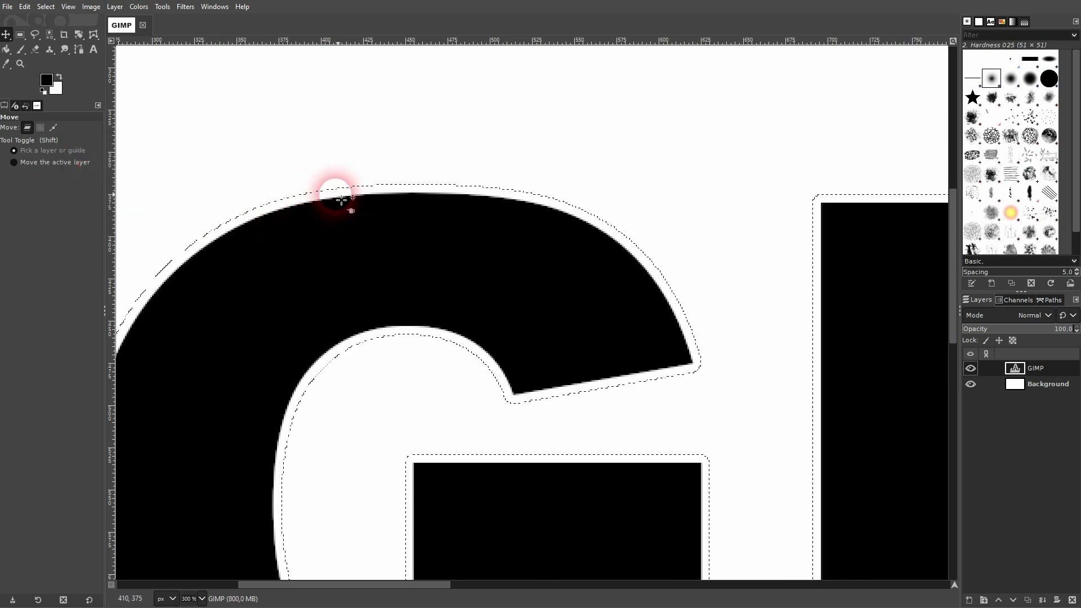
scroll(483, 293, down, 5)
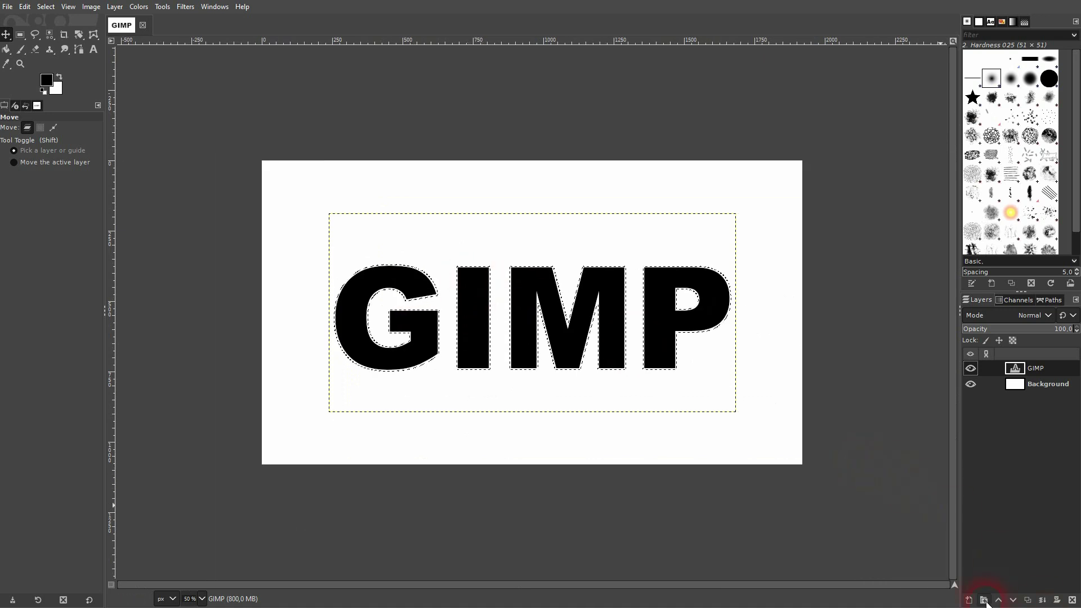
Step: Add a new layer named 'outline' filled with transparency above the GIMP text layer
click(968, 602)
drag(897, 345, 686, 293)
click(728, 495)
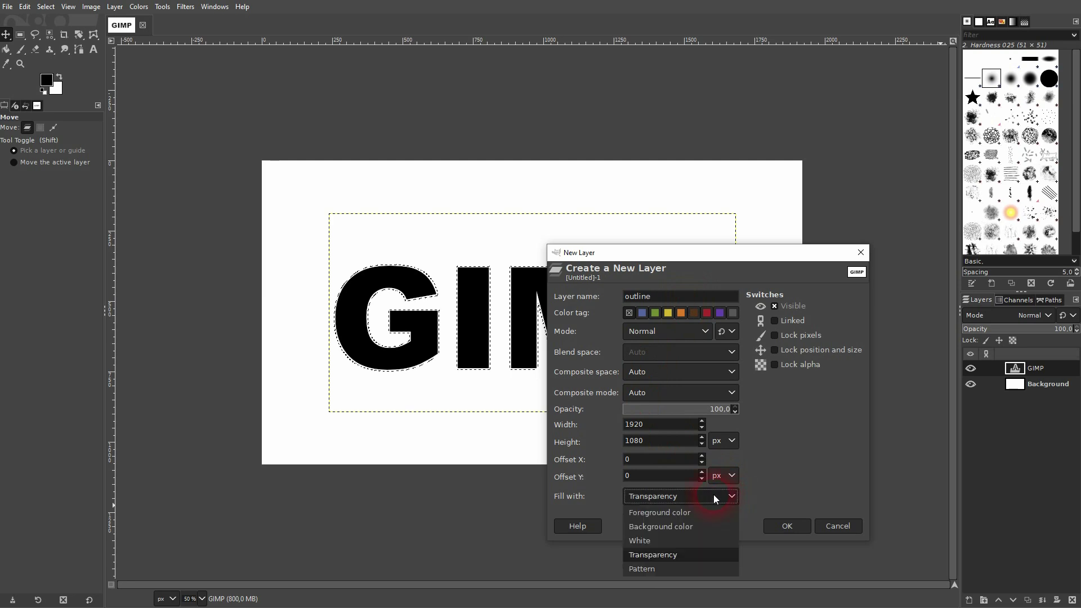
click(721, 553)
click(782, 530)
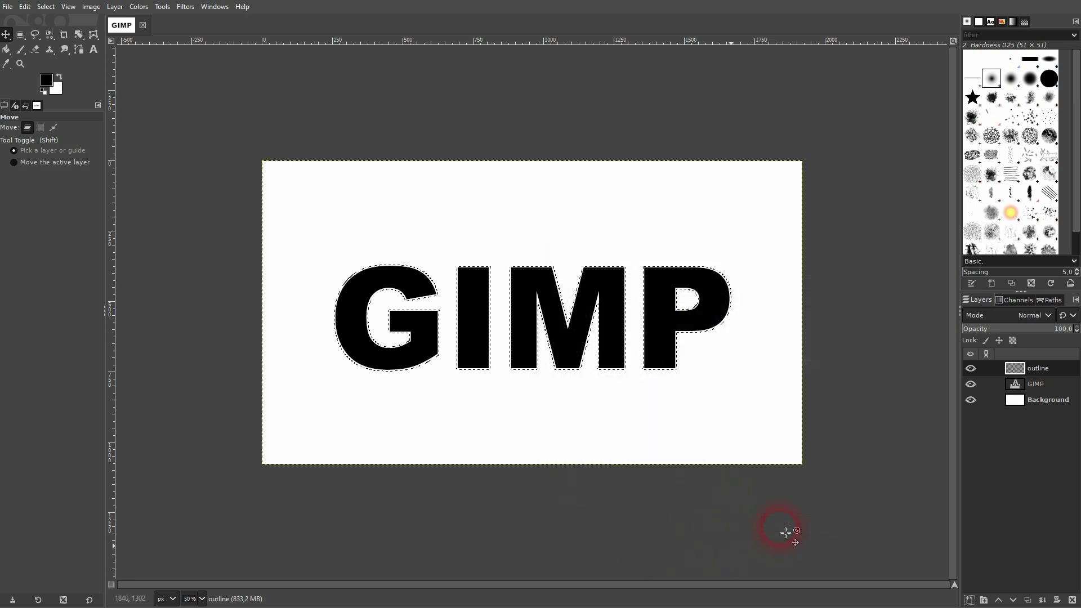
click(1042, 387)
click(1049, 370)
Step: Fill the grown letter selection with white on the outline layer
click(1050, 389)
click(25, 7)
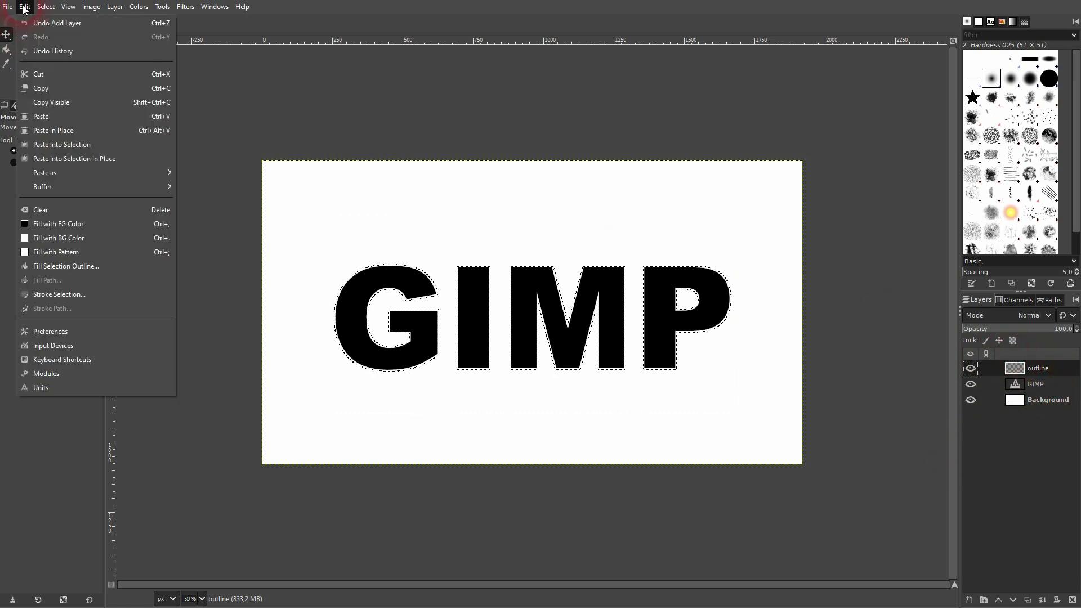
click(61, 241)
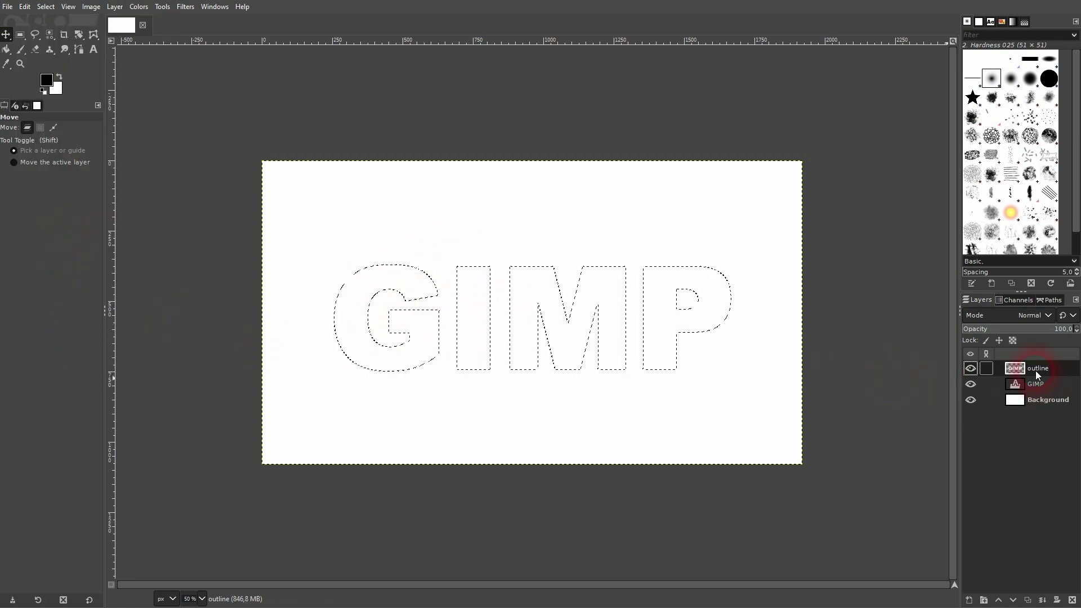
Step: Move the outline layer beneath the GIMP text and check both layers' visibility
click(1014, 601)
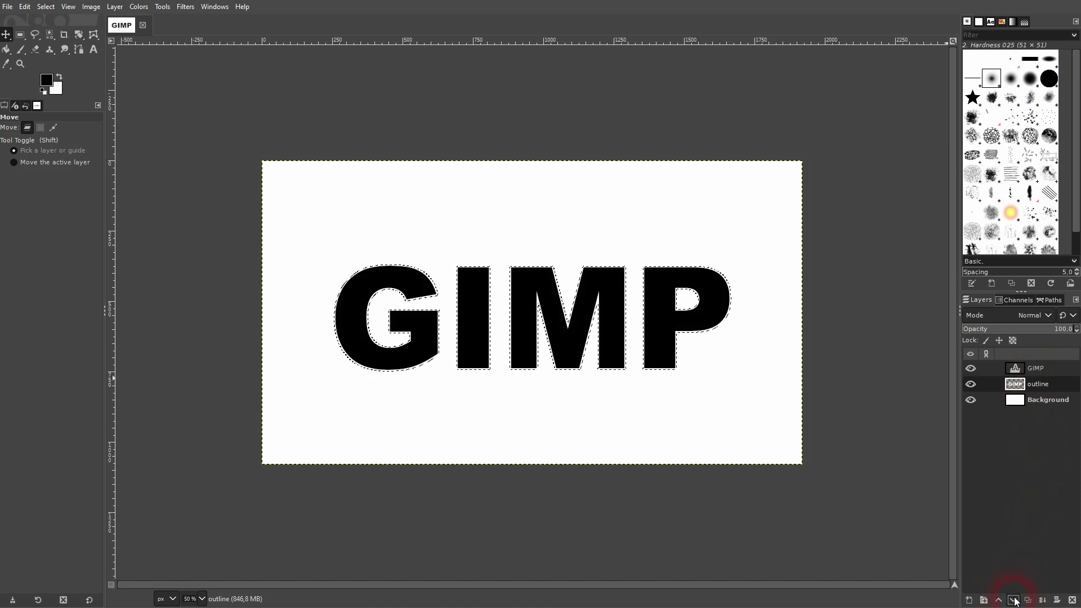
click(970, 370)
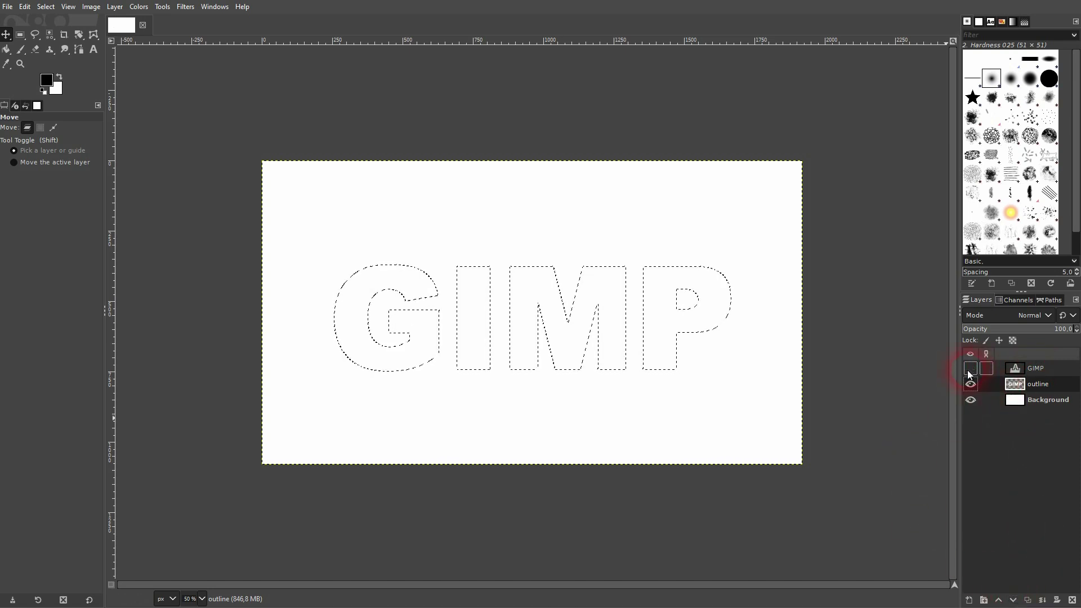
click(970, 369)
click(970, 385)
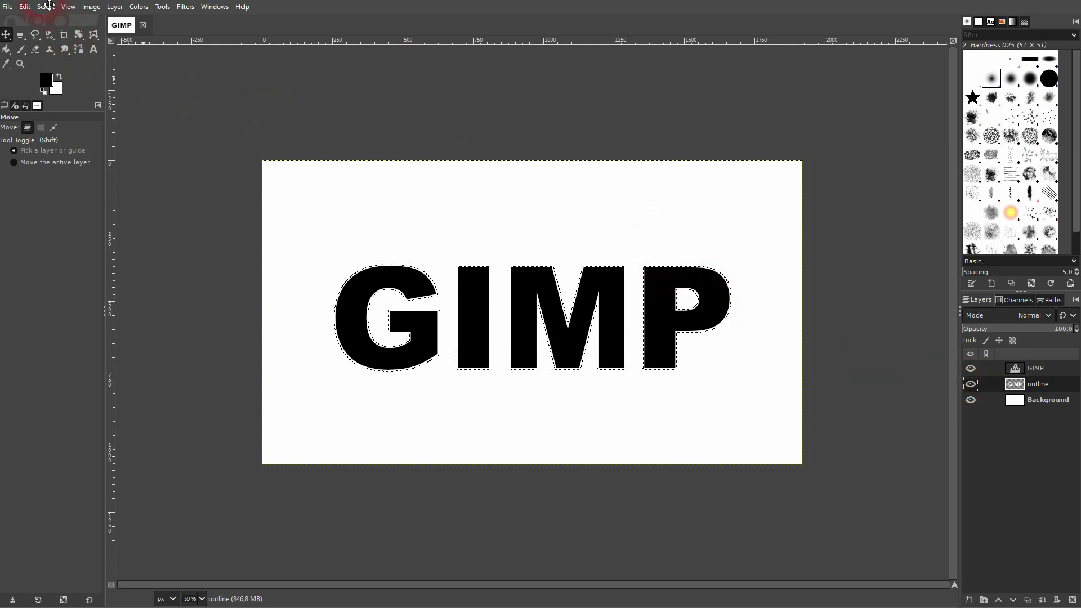
Step: Clear the selection and merge the GIMP text layer down into the outline layer
click(45, 6)
click(67, 35)
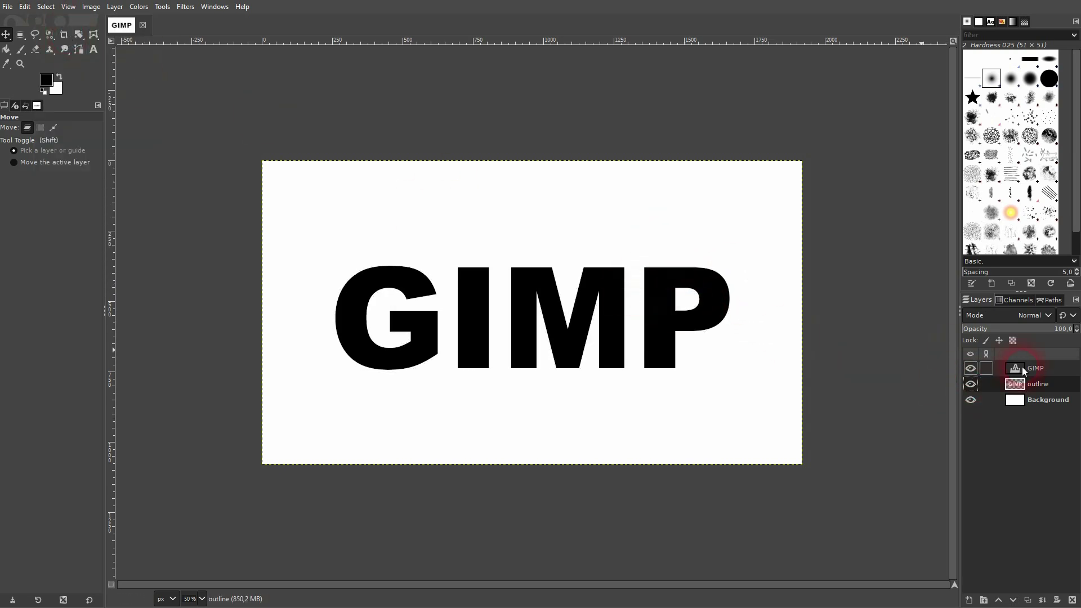
click(1030, 370)
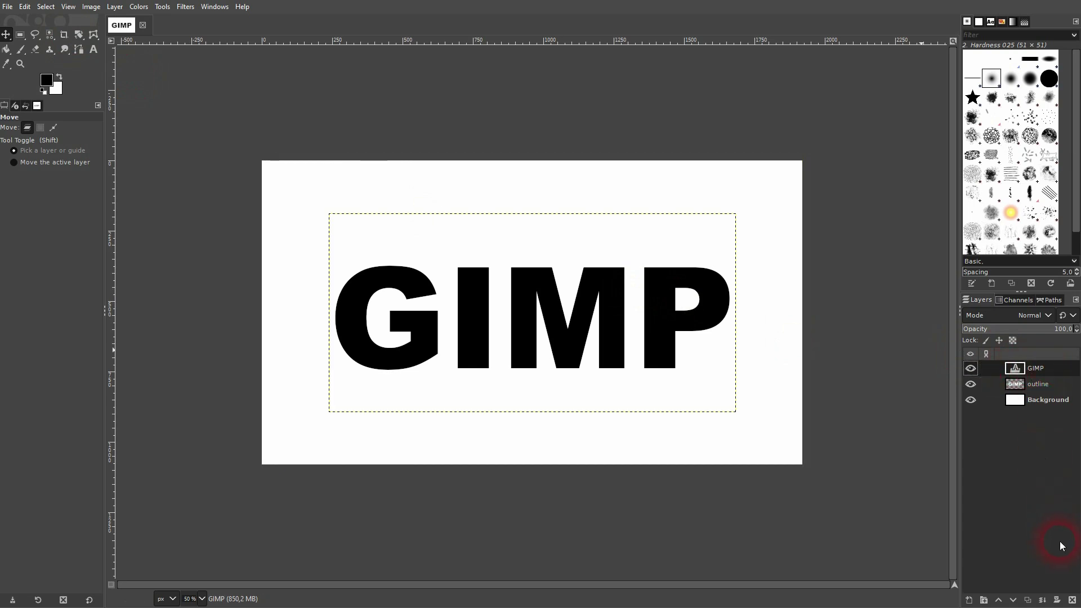
click(1046, 600)
click(971, 369)
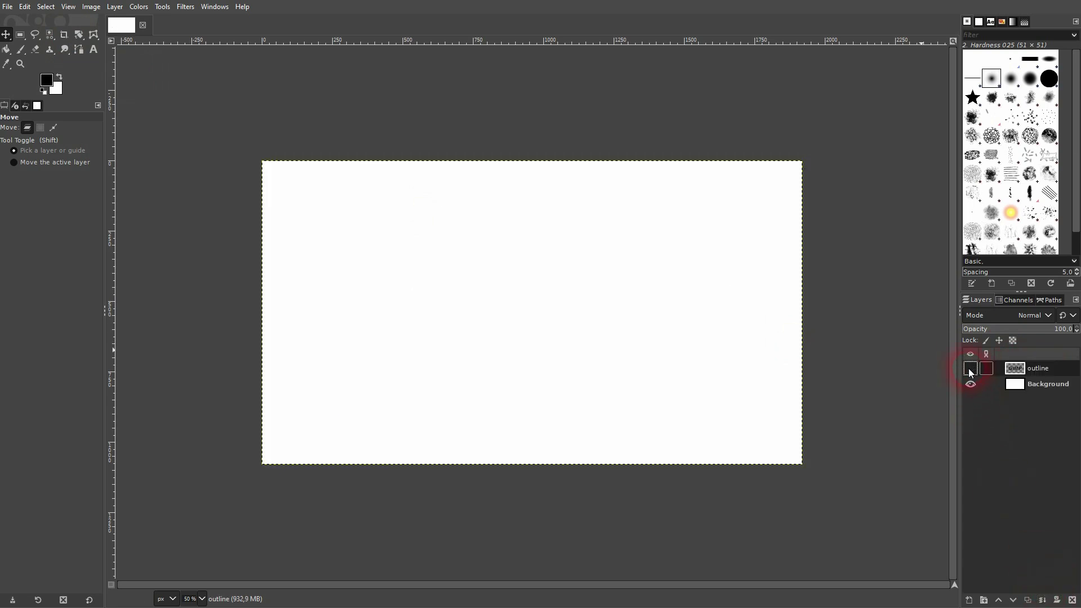
click(970, 369)
click(1050, 382)
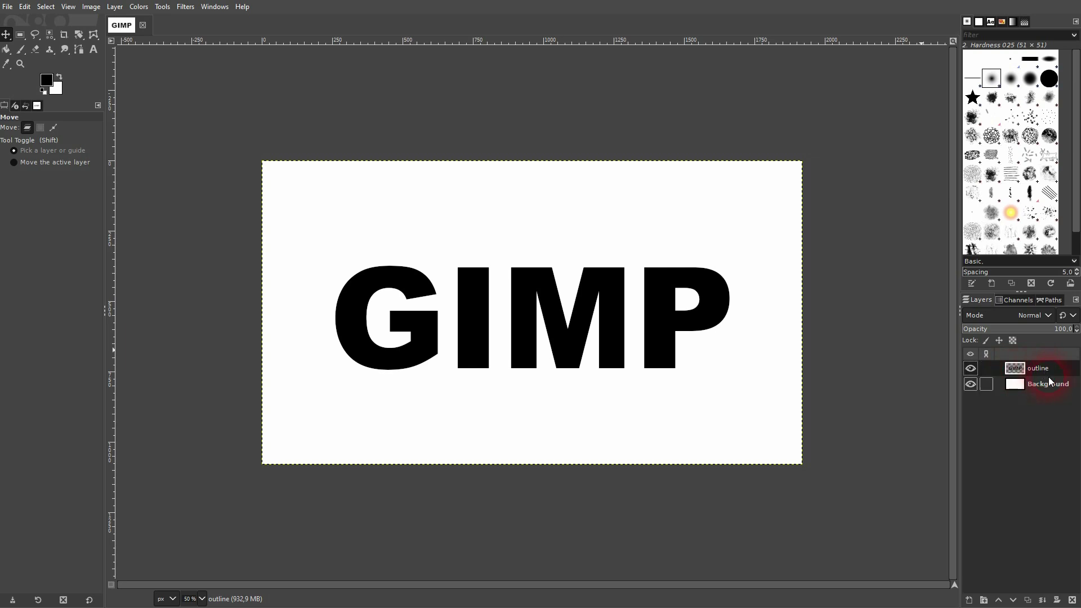
Step: Open Long Shadow on the lettering, keeping Finite style and Shadow plus image composition
click(186, 7)
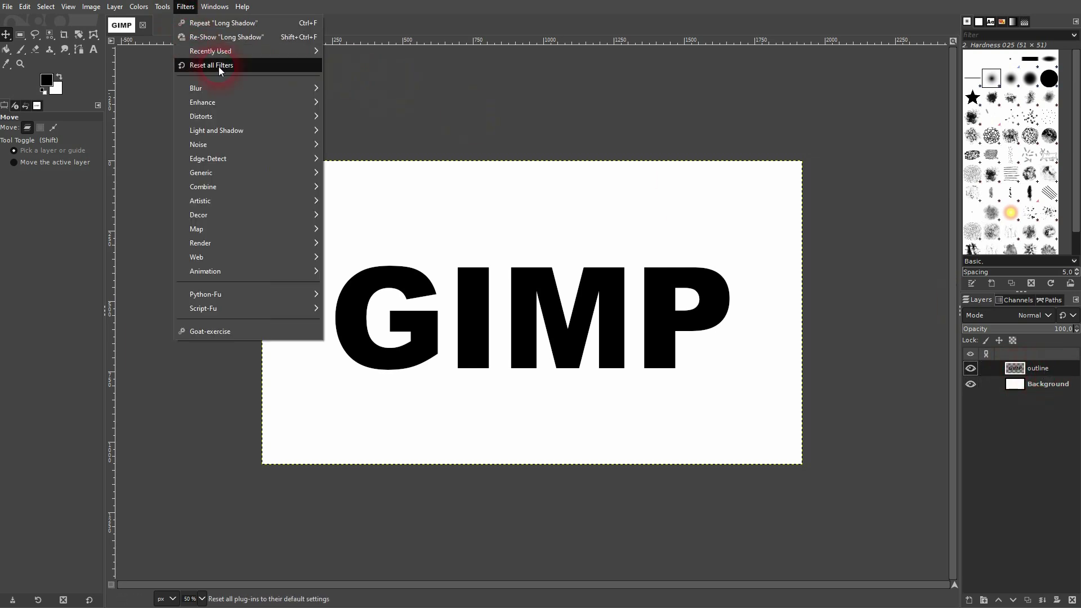
mouse_move(252, 132)
click(360, 238)
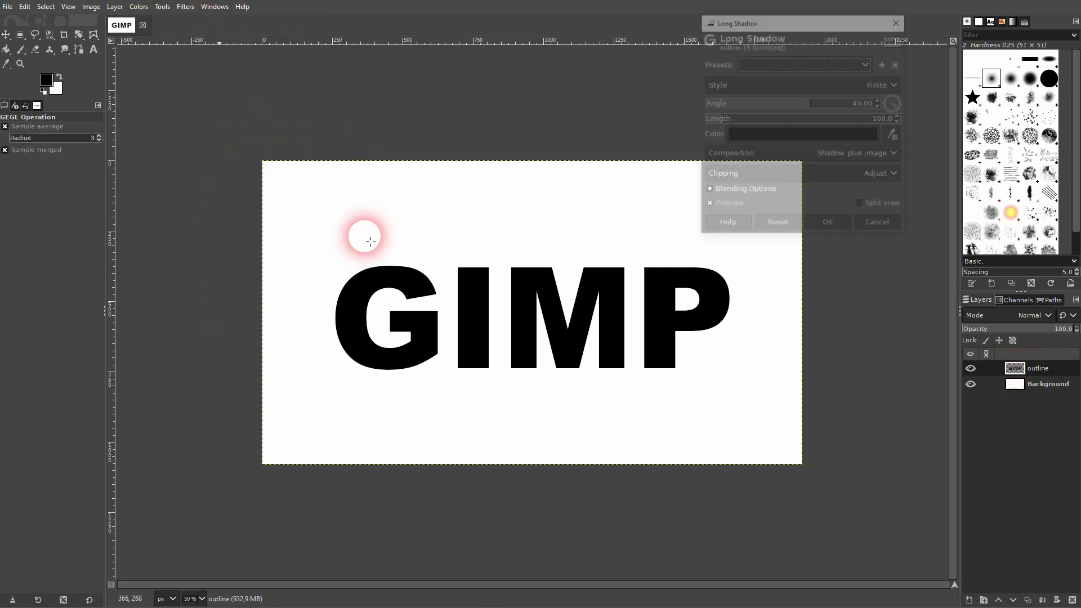
click(731, 208)
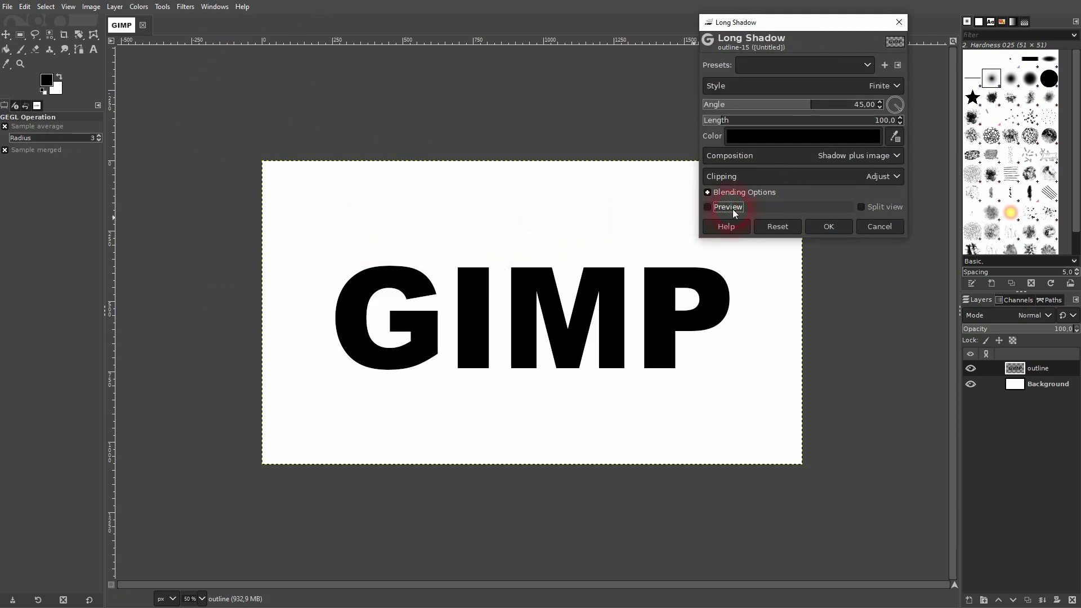
click(731, 208)
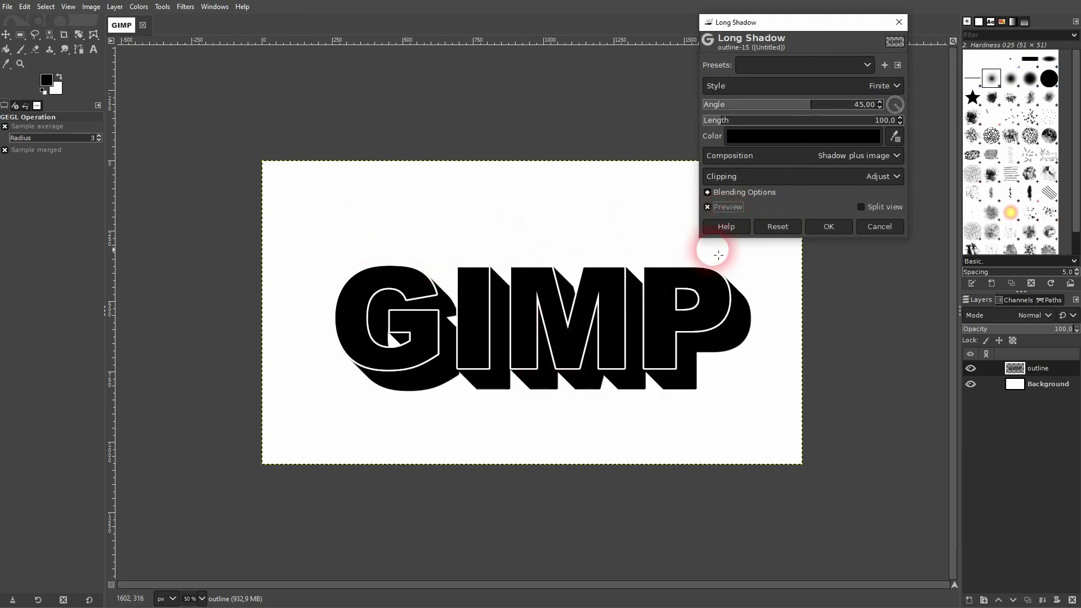
click(860, 160)
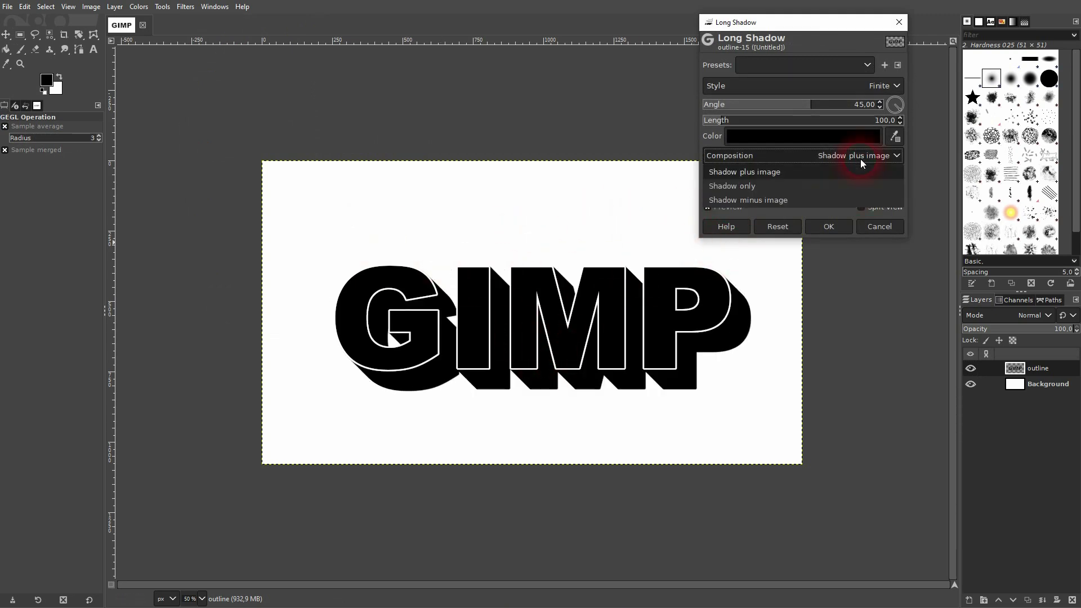
click(792, 173)
click(796, 88)
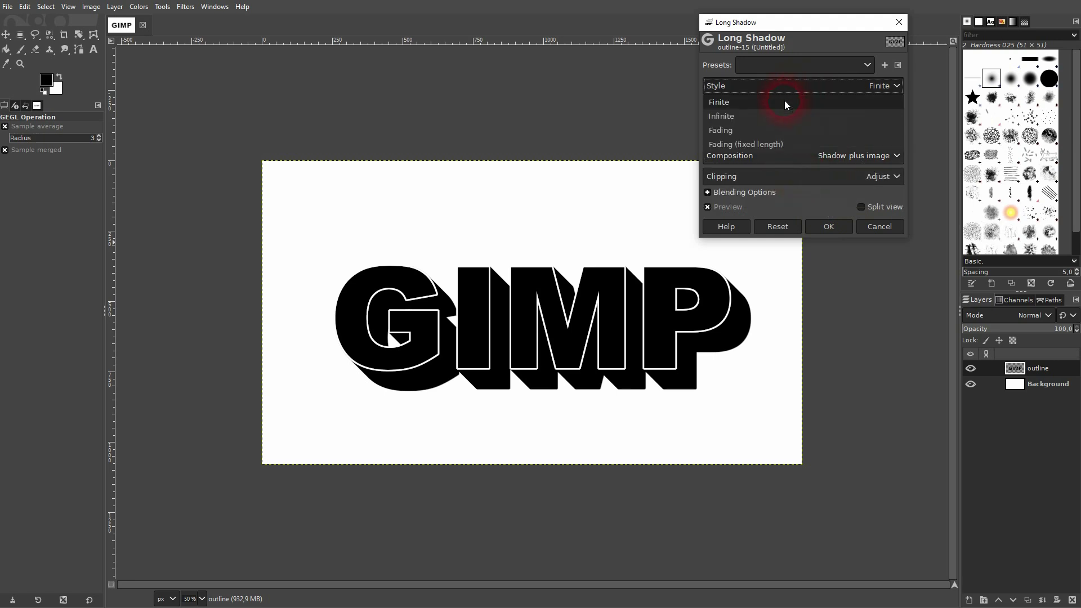
click(749, 103)
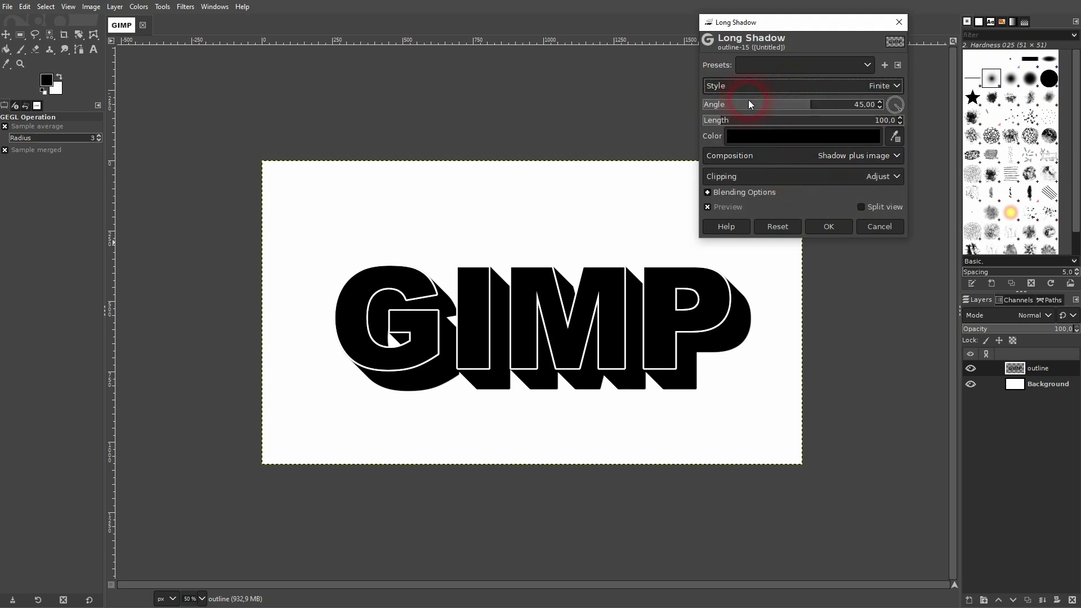
Step: Set the shadow colour to black sampled from the lettering
click(750, 138)
drag(691, 165, 767, 28)
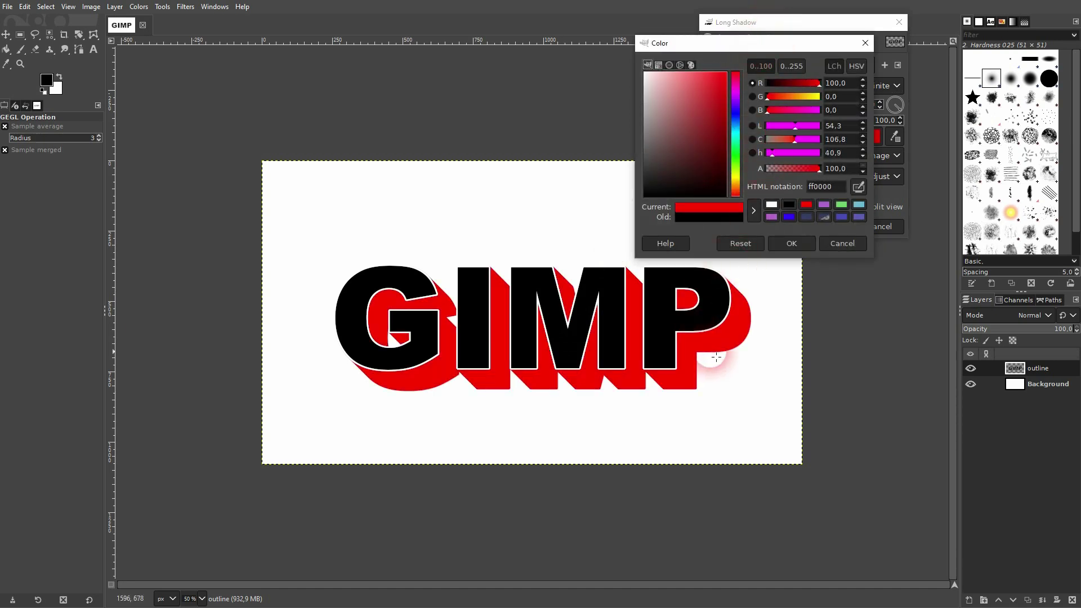
click(859, 190)
click(536, 311)
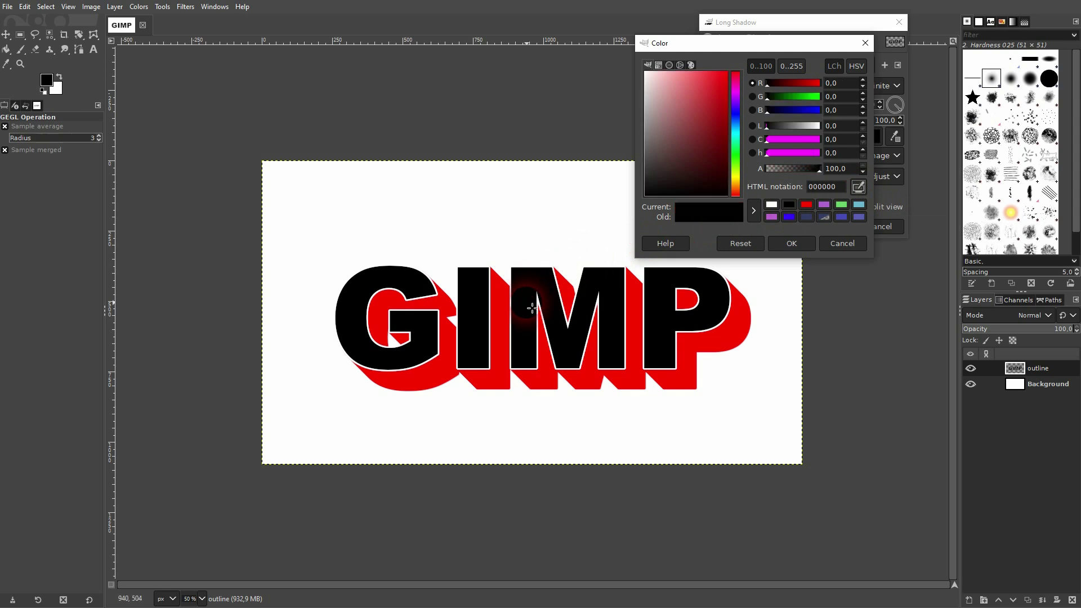
click(791, 243)
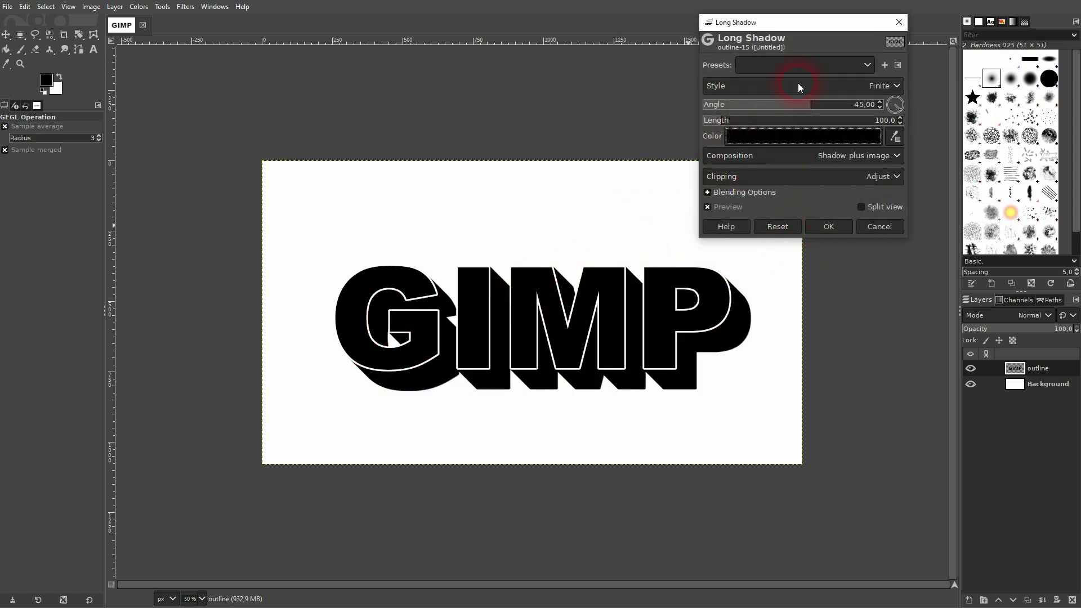
Step: Set the long shadow angle to 40.91 and length to 64, then apply it
mouse_move(811, 102)
mouse_down()
mouse_move(785, 101)
mouse_move(617, 217)
mouse_move(815, 77)
mouse_move(774, 105)
mouse_move(808, 103)
mouse_up()
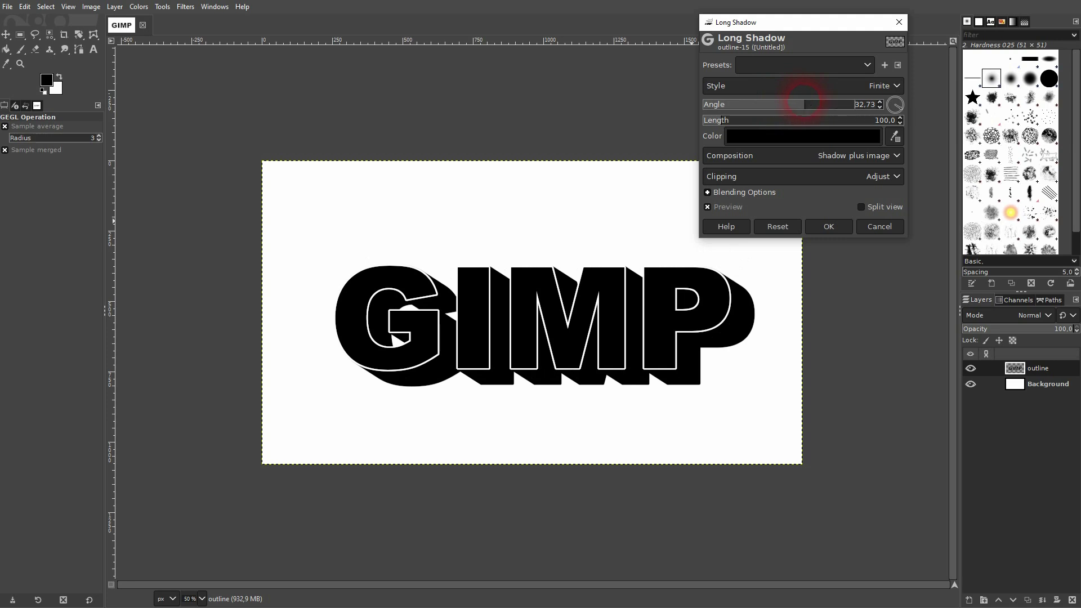
click(868, 104)
scroll(727, 120, up, 5)
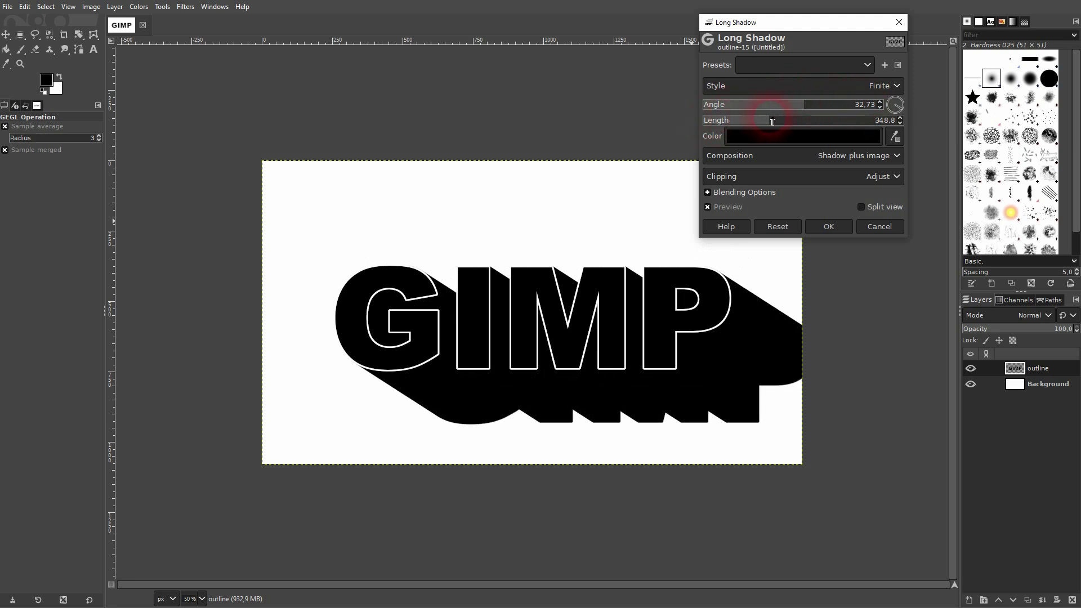
drag(727, 120, 687, 308)
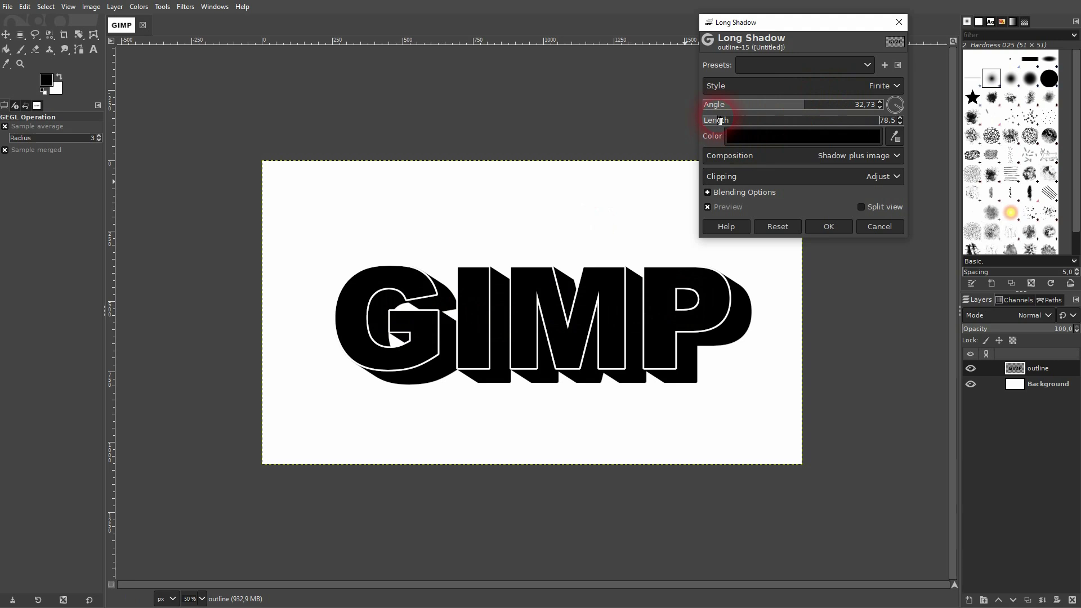
drag(720, 121, 615, 302)
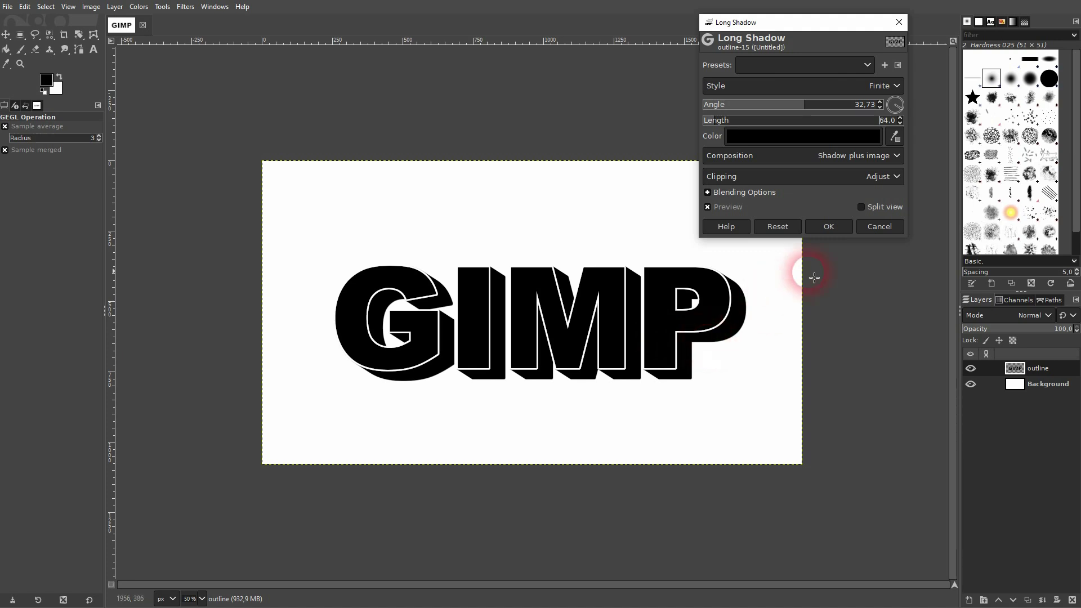
drag(803, 105, 812, 107)
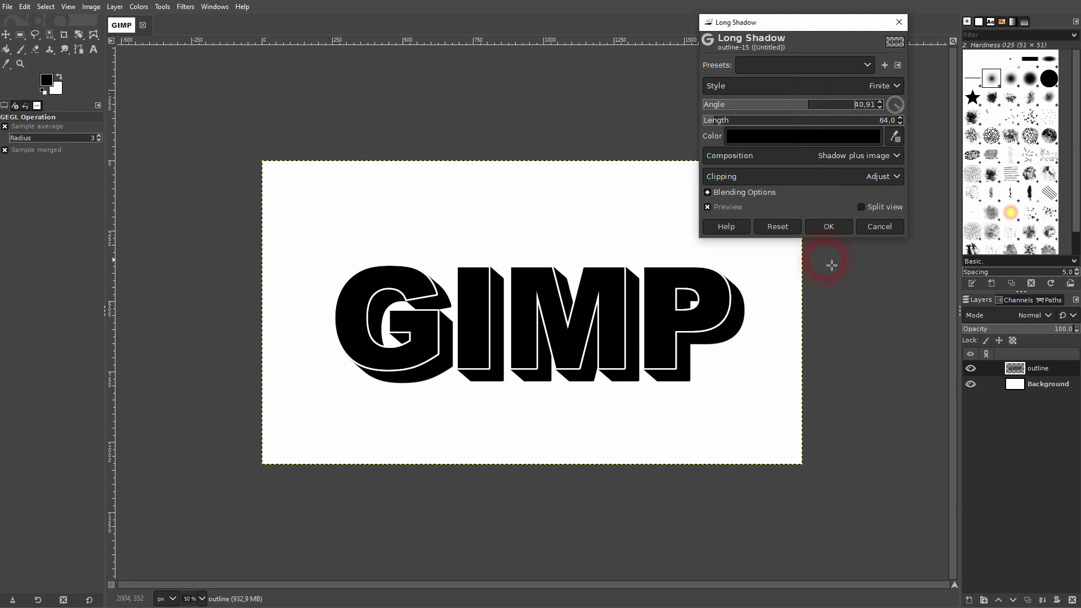
click(829, 227)
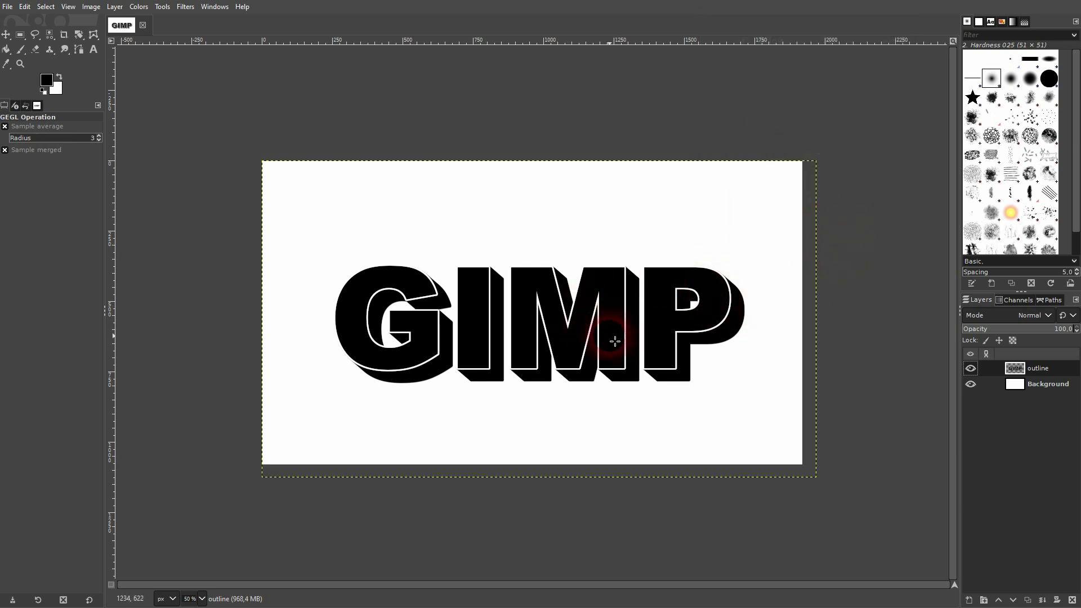
Step: Re-centre the extruded lettering layer horizontally and vertically relative to the image, then return to Move
scroll(615, 341, up, 3)
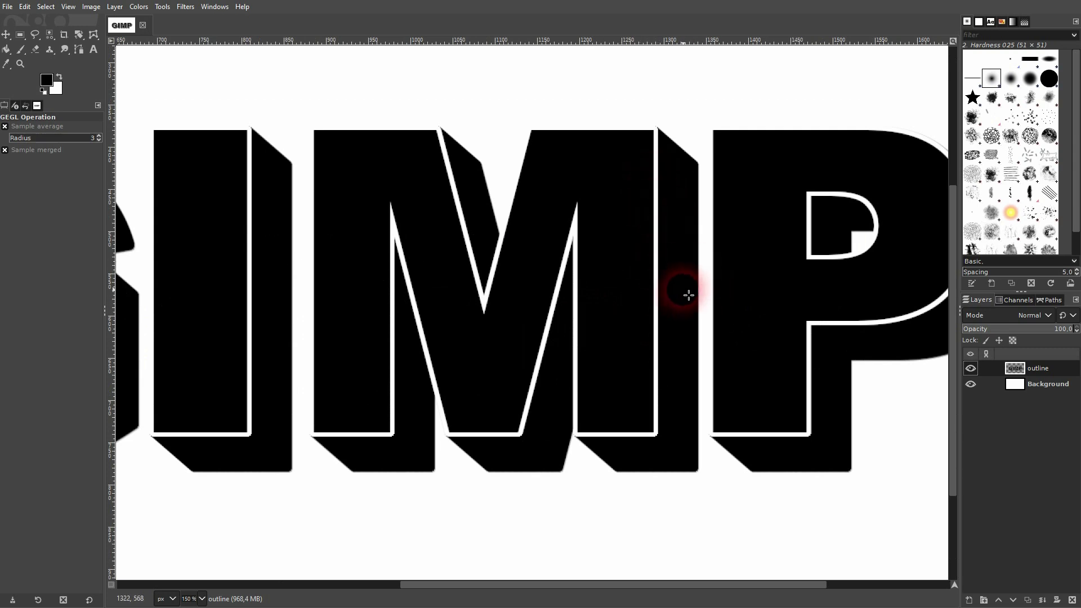
scroll(658, 308, down, 2)
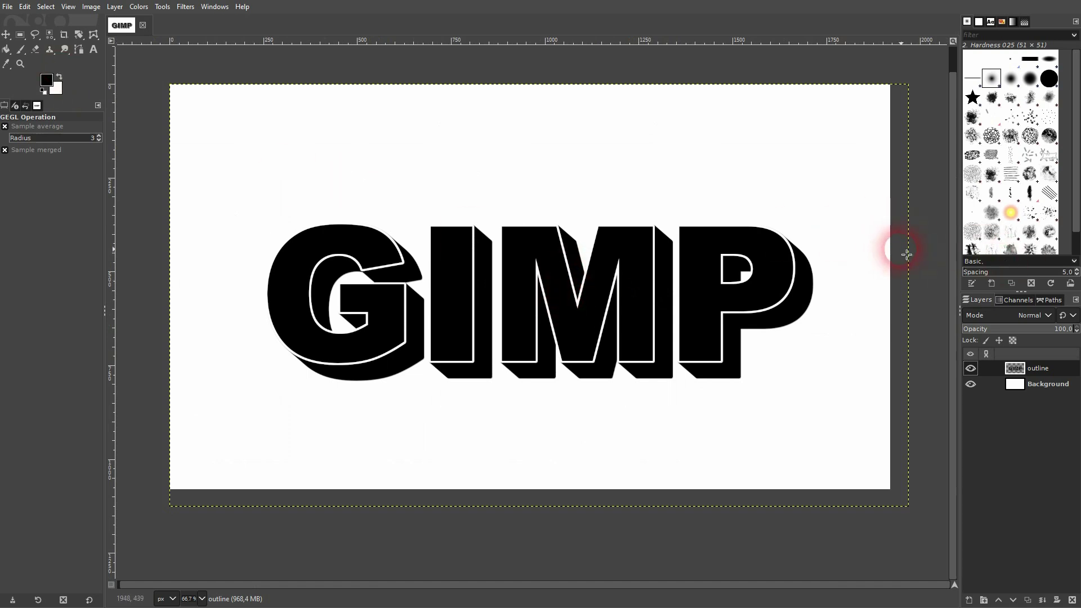
click(6, 34)
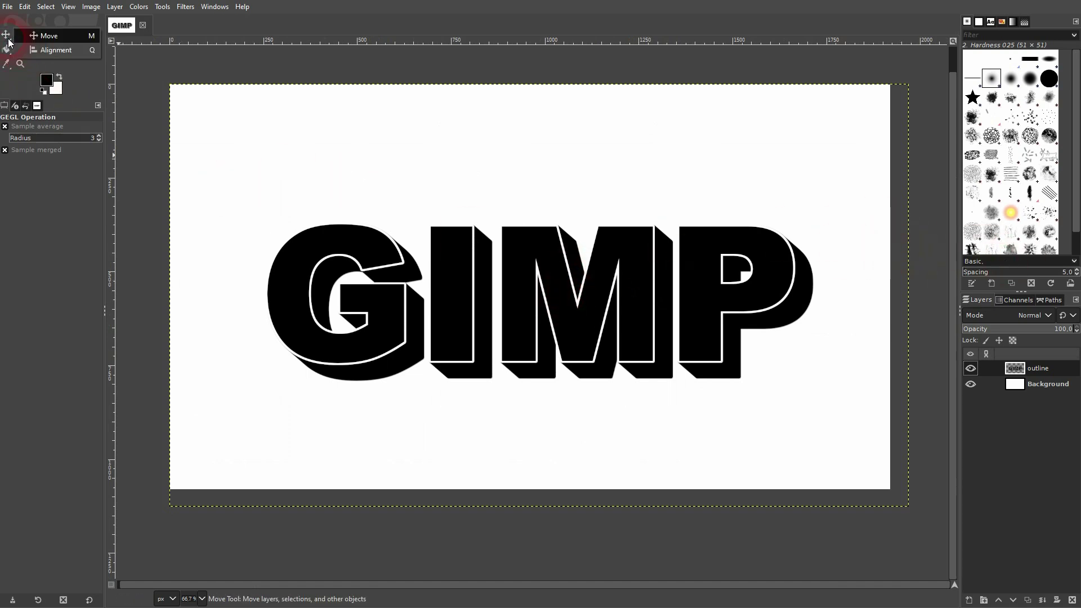
click(42, 47)
click(299, 297)
click(41, 159)
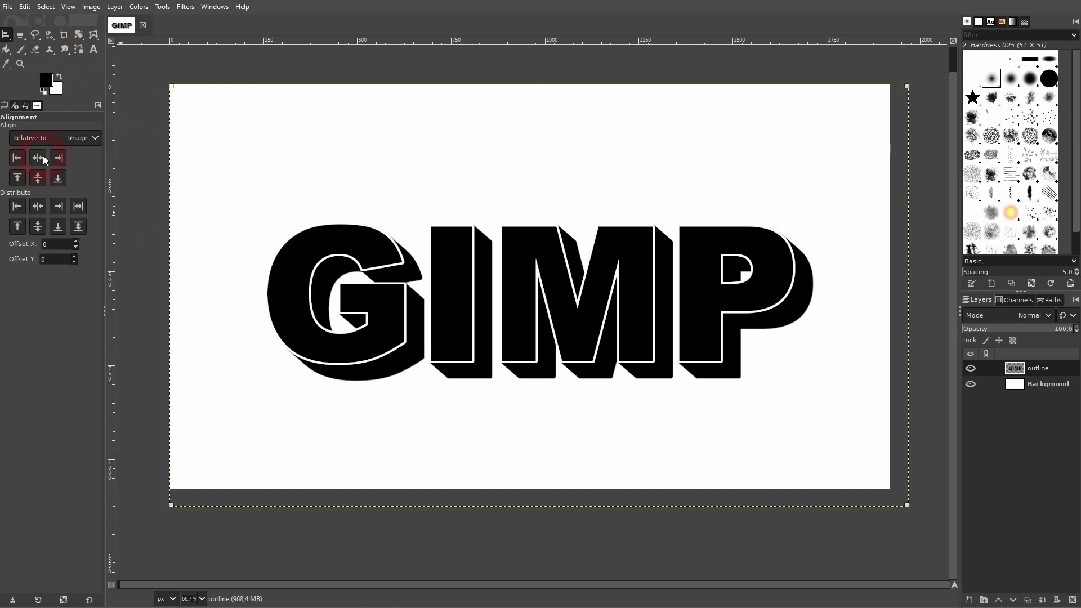
click(38, 177)
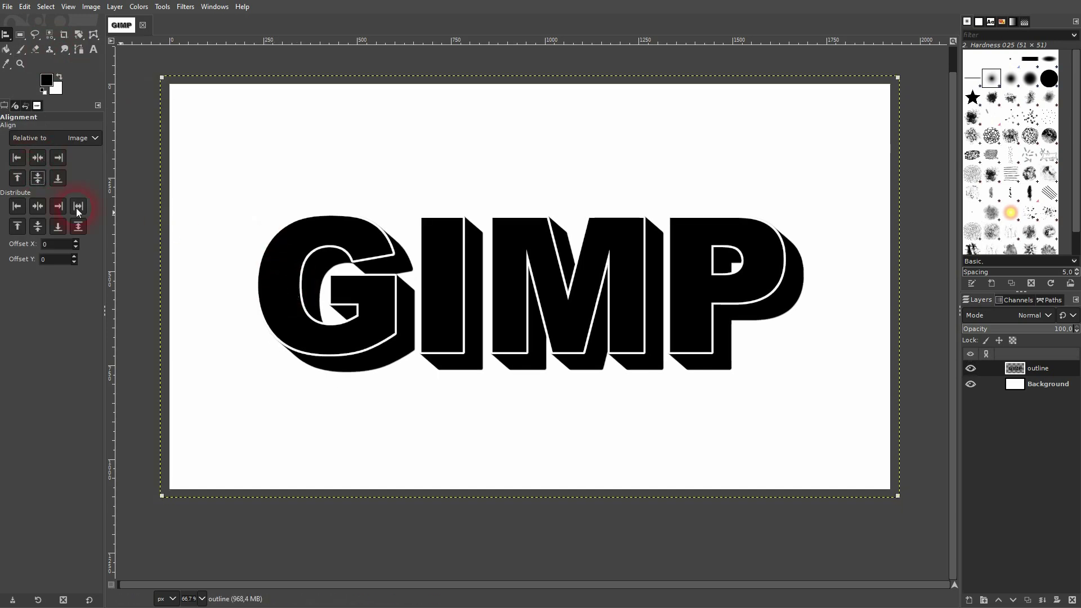
click(6, 36)
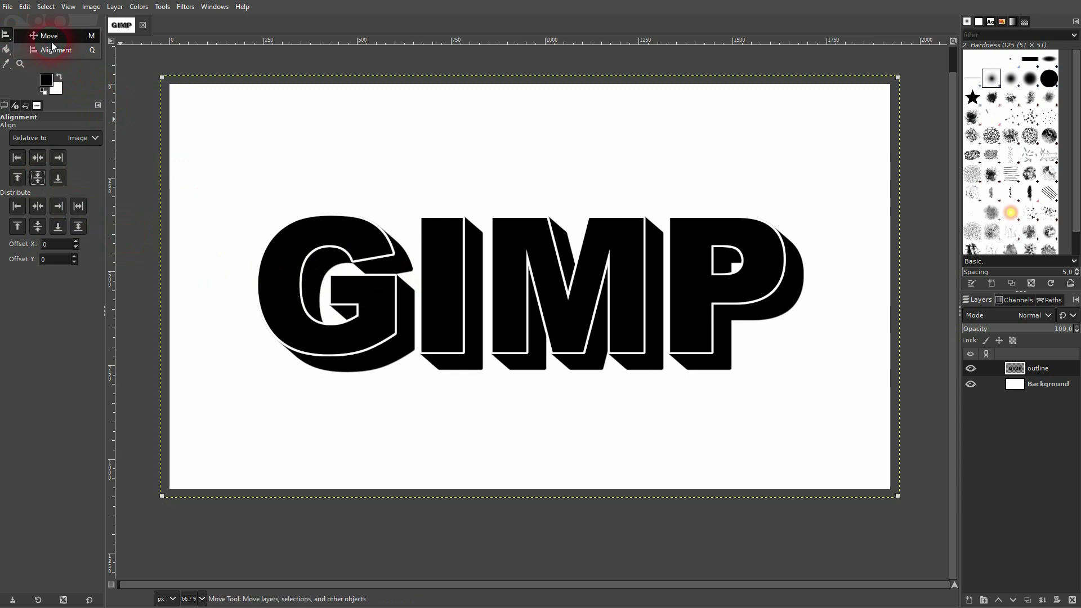
Step: Shear the lettering horizontally with a shear magnitude X of -77
drag(78, 39, 129, 68)
drag(82, 35, 128, 74)
click(429, 293)
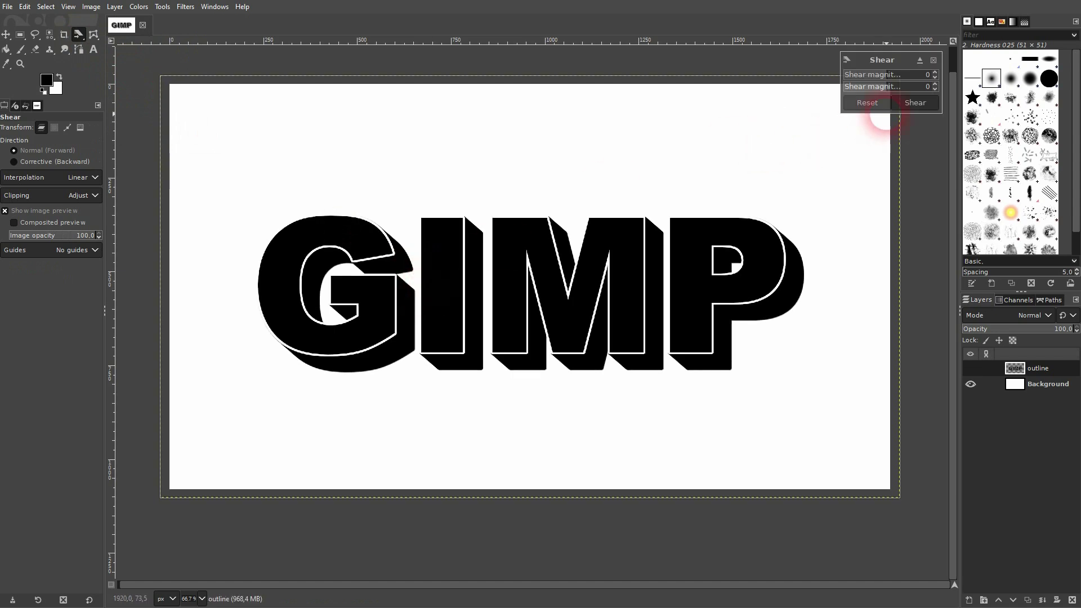
drag(889, 78, 887, 82)
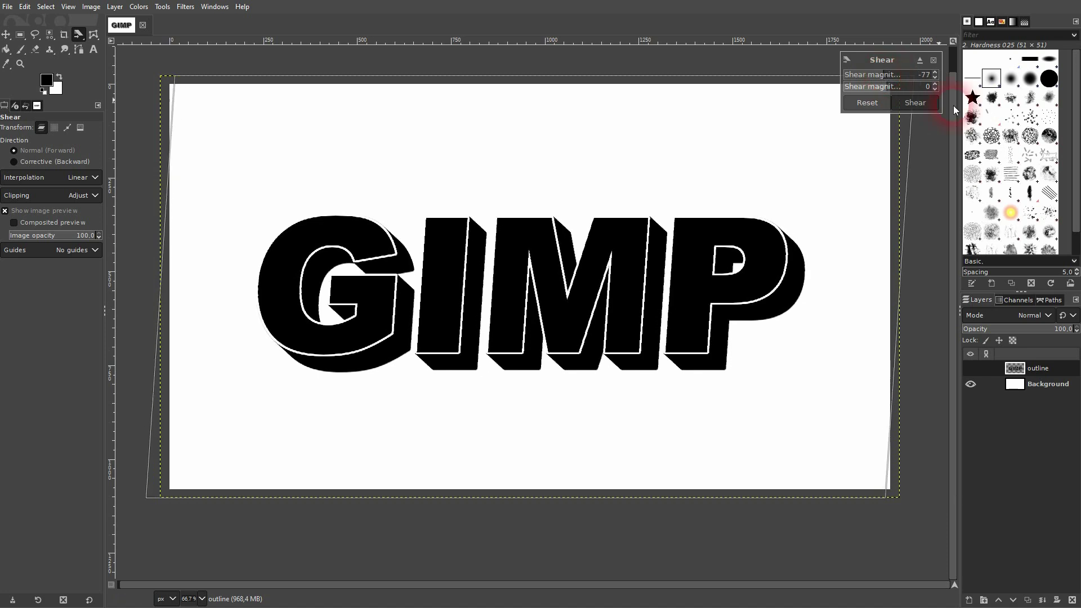
click(914, 104)
Step: Rotate the lettering by -8.76°, then make the Background layer active
click(79, 35)
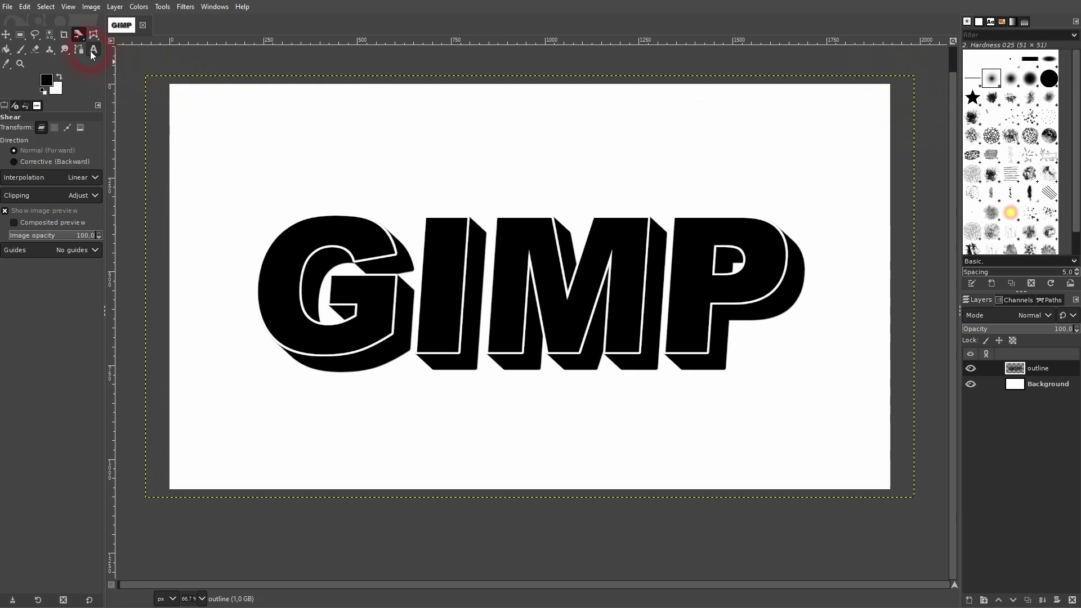
click(122, 50)
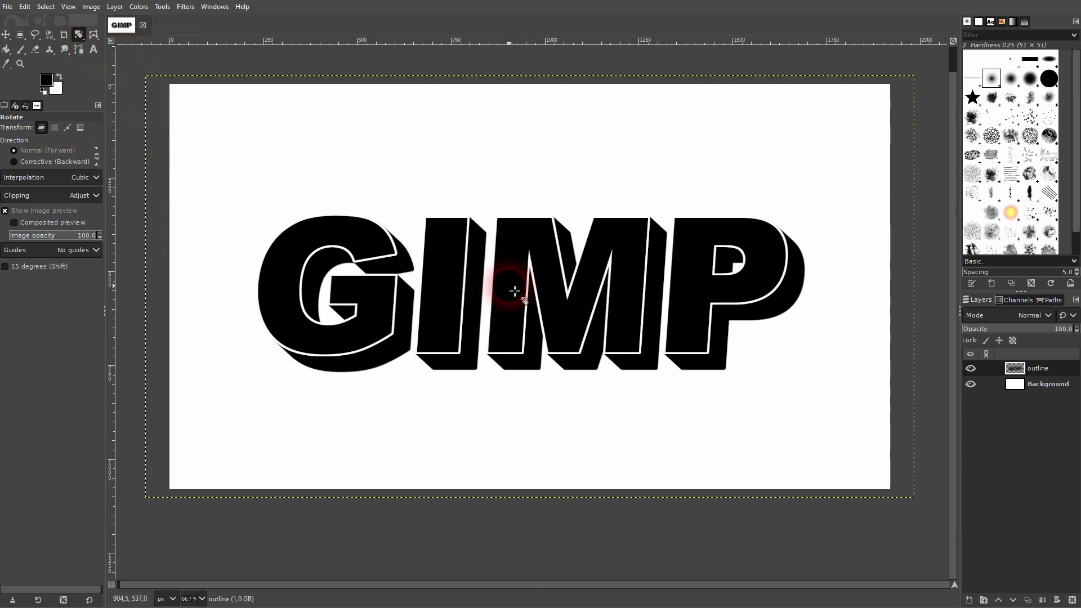
click(679, 227)
drag(882, 85, 879, 85)
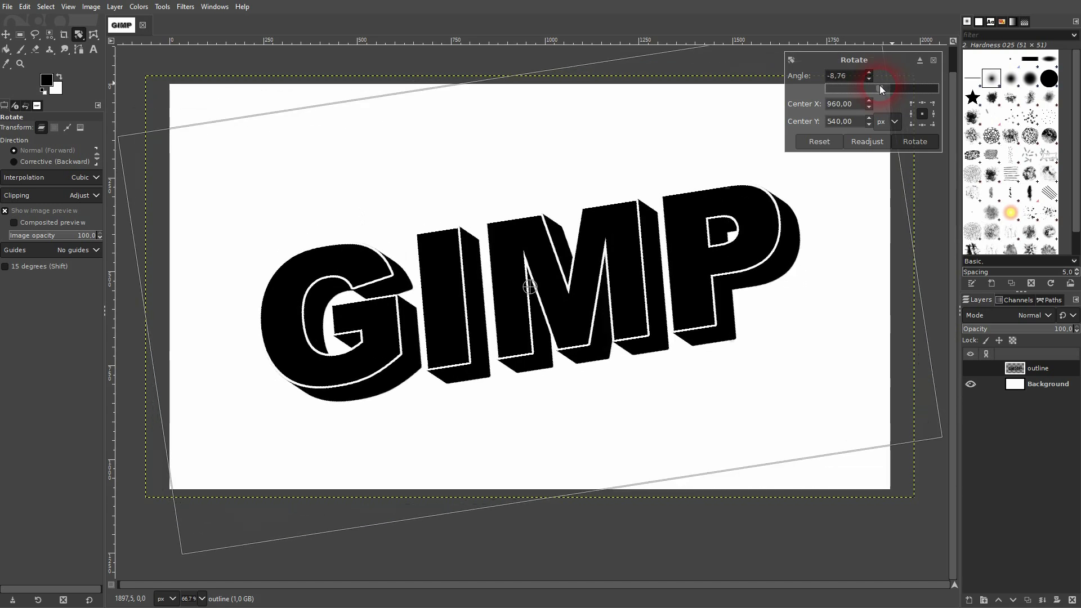
click(917, 142)
scroll(657, 313, down, 1)
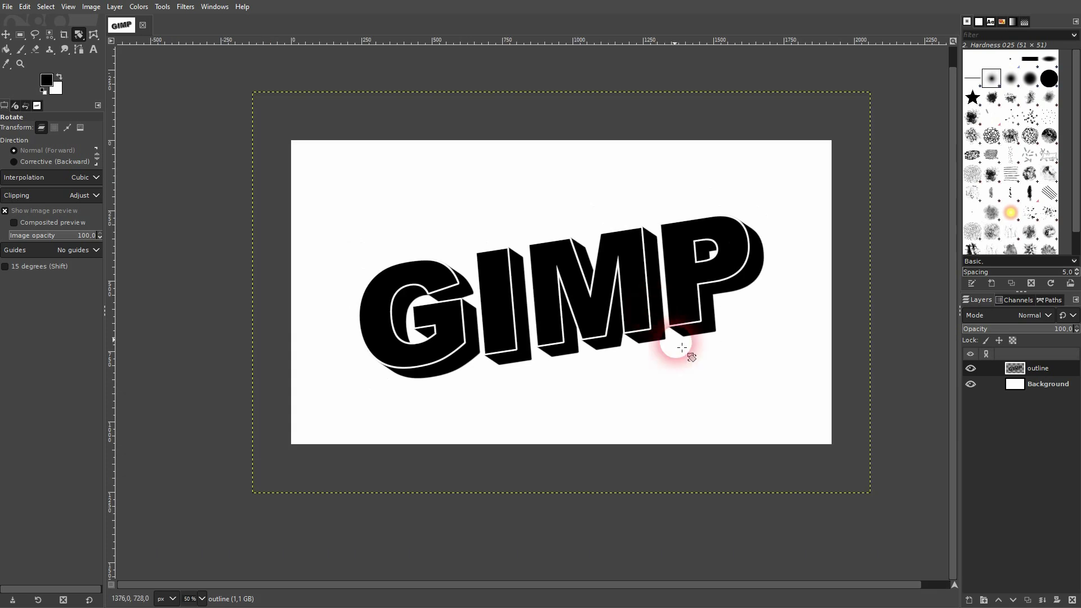
click(1045, 381)
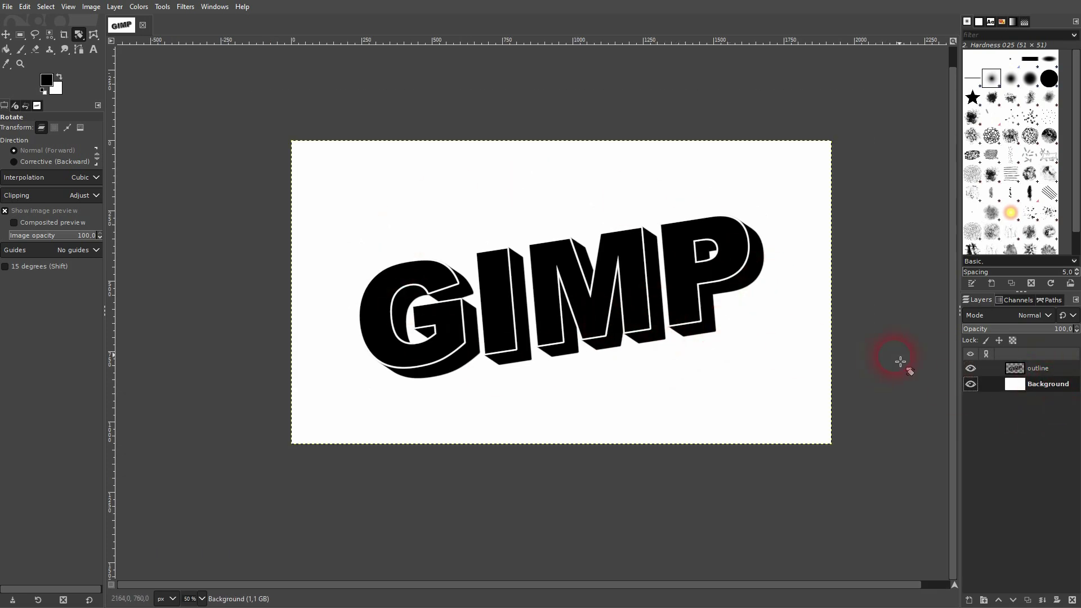